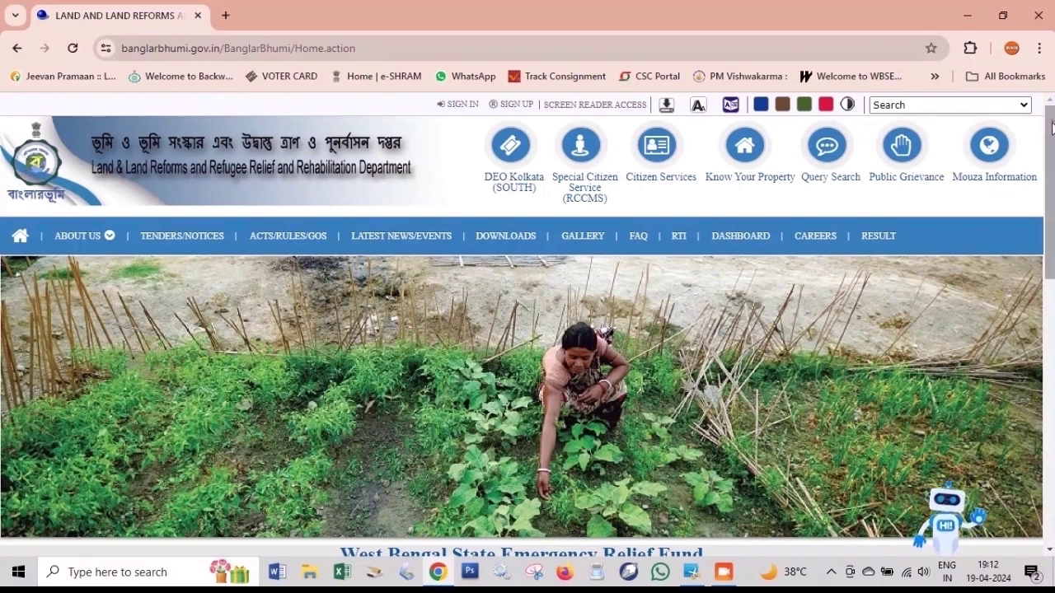
Load the banglarbhumi.gov.in home page from the 'BA' address-bar suggestion.
left_click_drag(1051, 127, 1052, 223)
scroll(1052, 223, "up", 3)
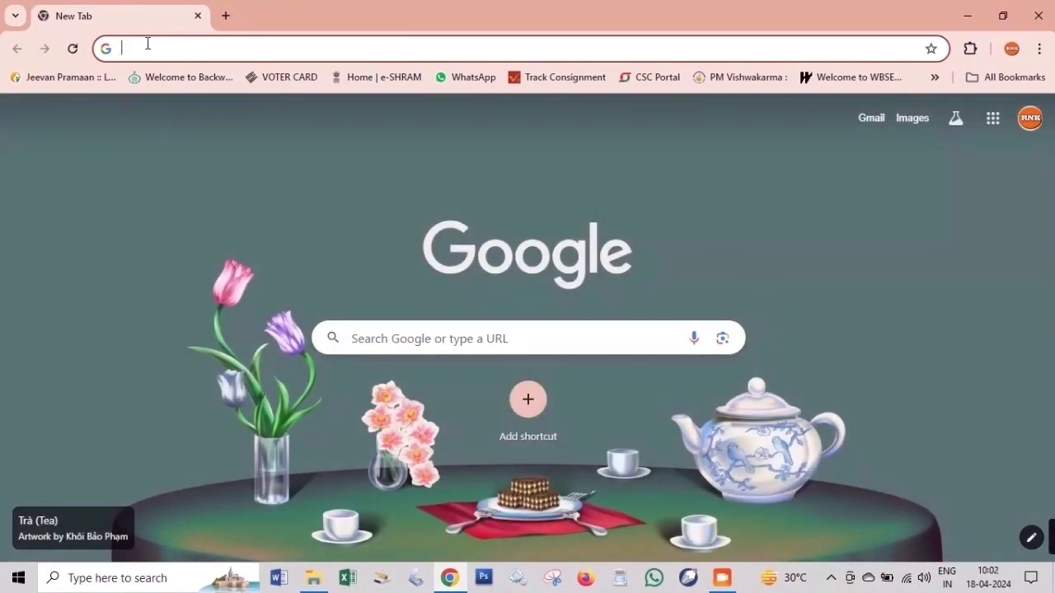
type("BA")
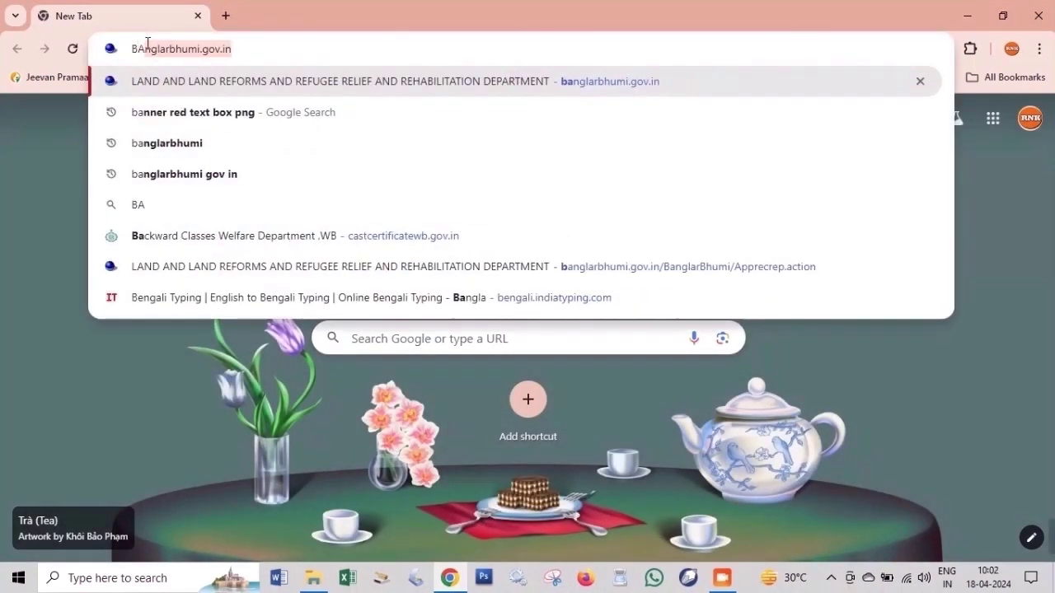
left_click(218, 82)
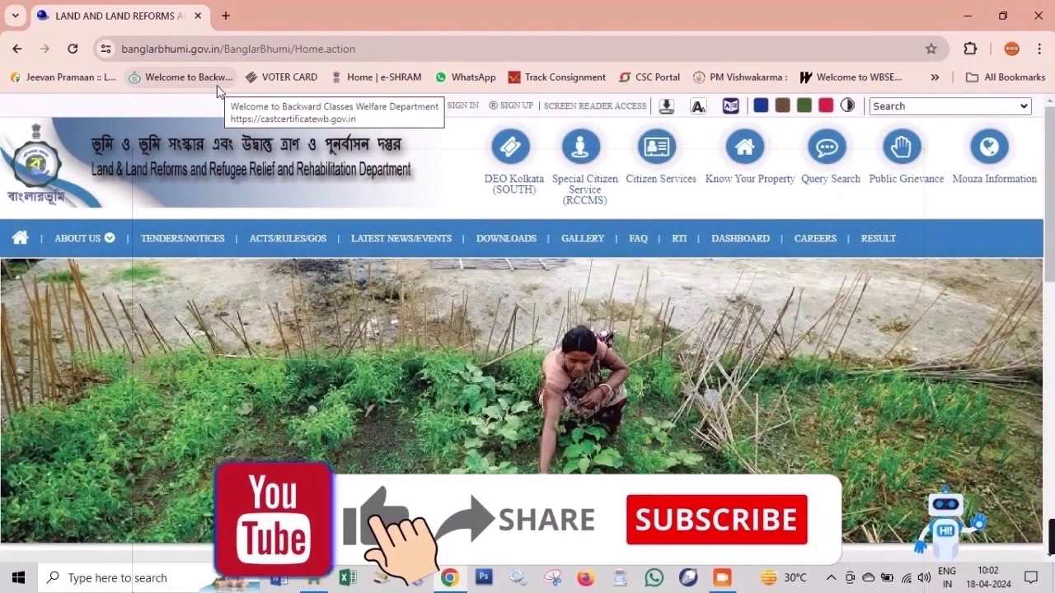
Sign in as a citizen with the account username, password and the displayed captcha.
left_click(467, 107)
left_click(491, 219)
type("98301")
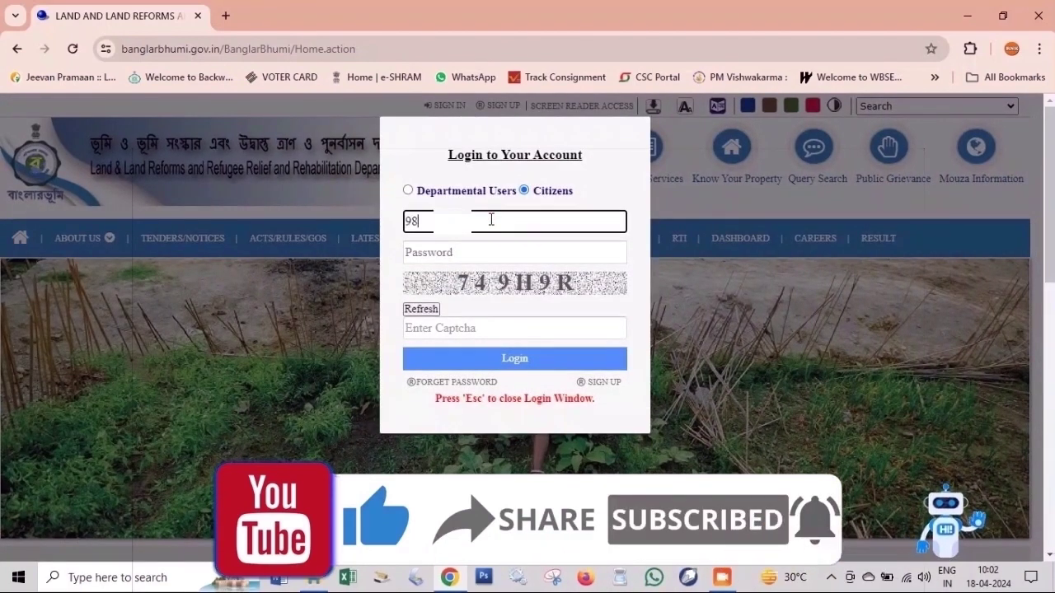
left_click(493, 253)
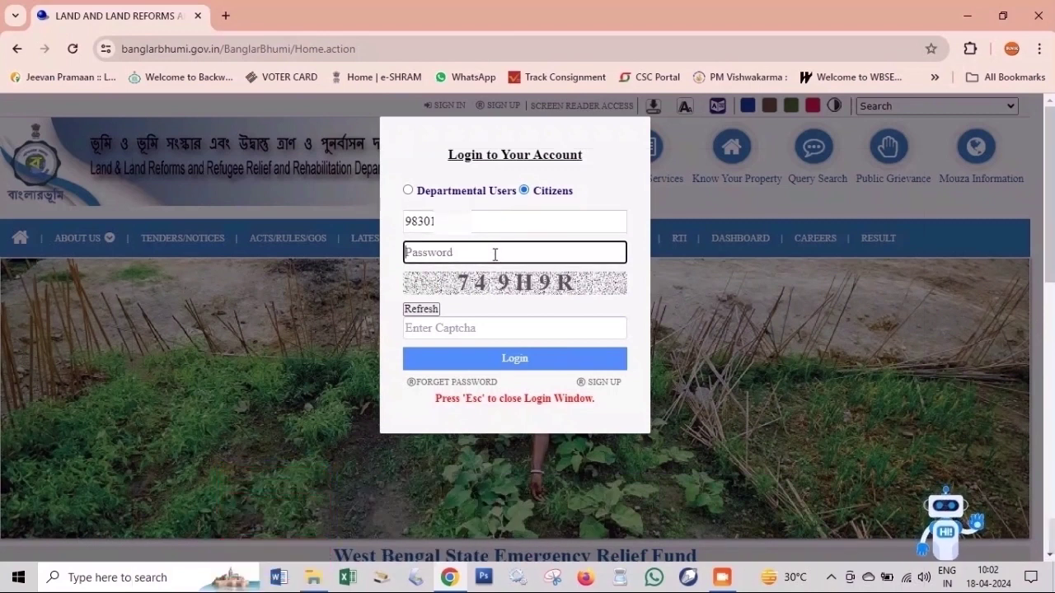
type("••••••••••")
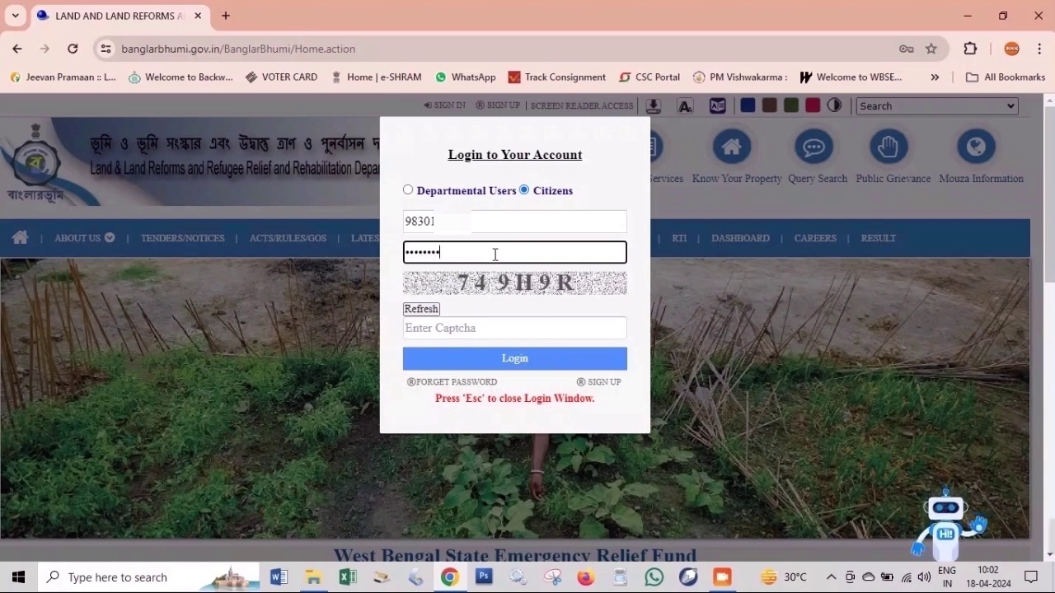
left_click(488, 331)
type("749")
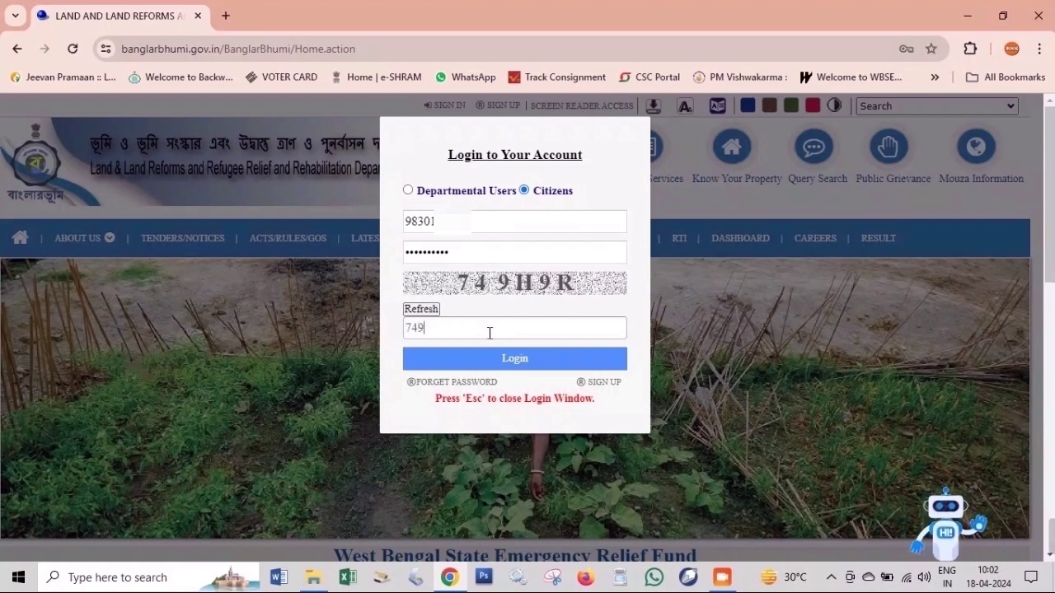
type("H")
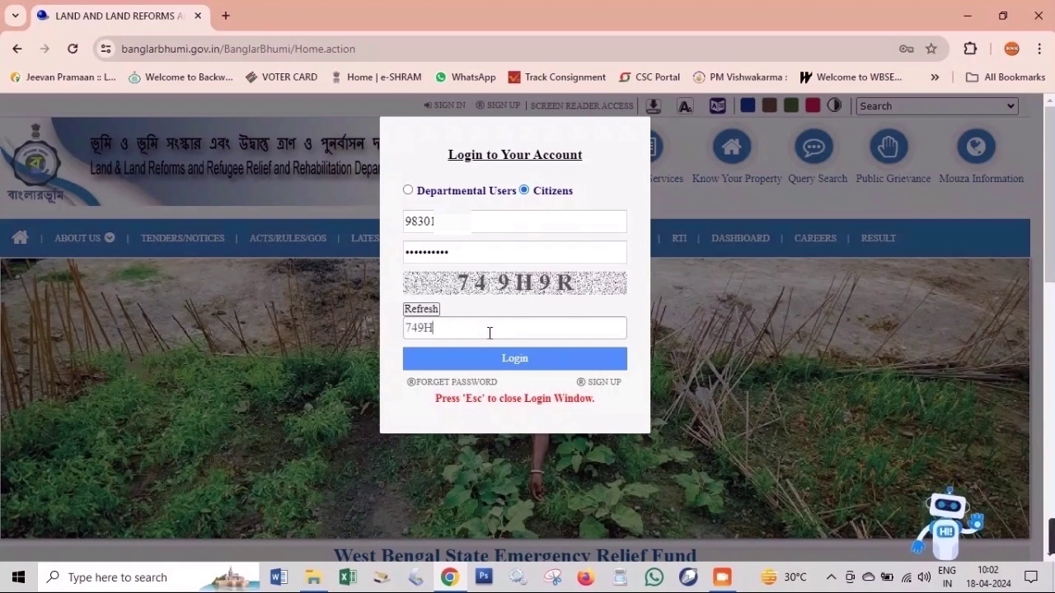
type("9R")
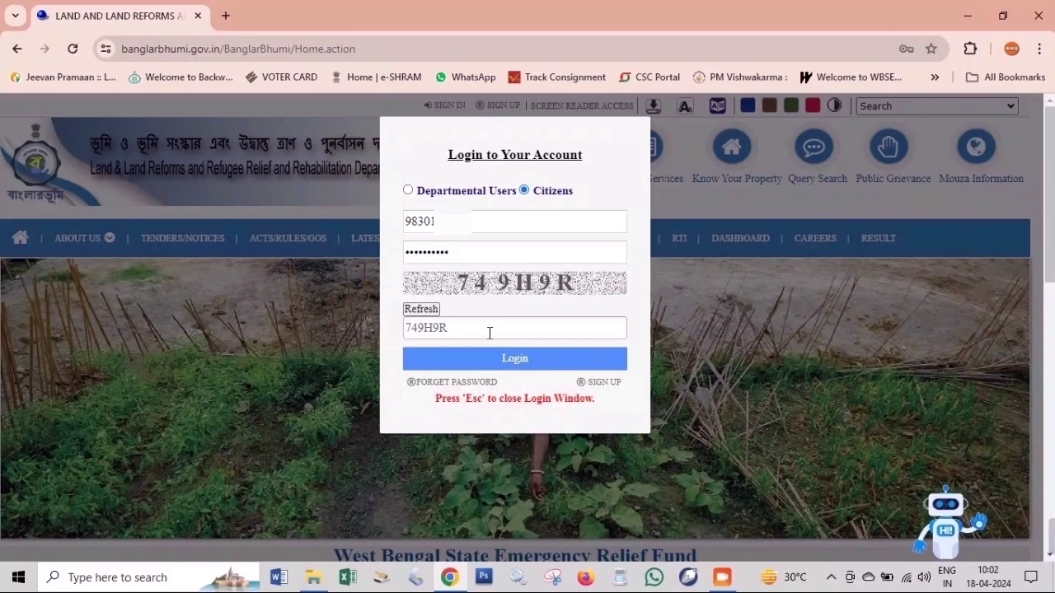
left_click(511, 368)
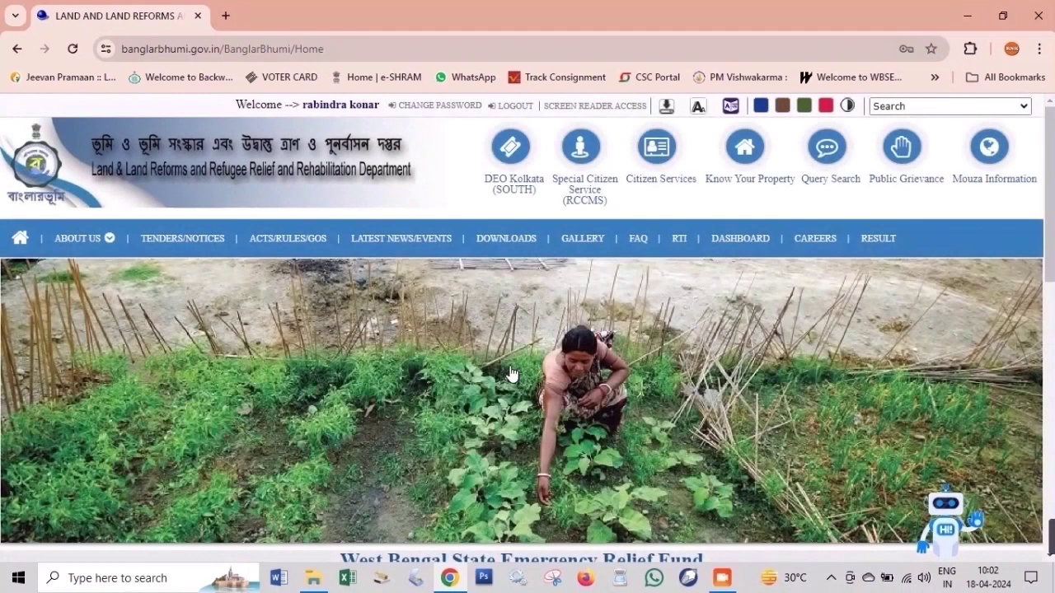
Open the Land Revenue (Khajna) Application form under Citizen Services > Online Application.
left_click(659, 169)
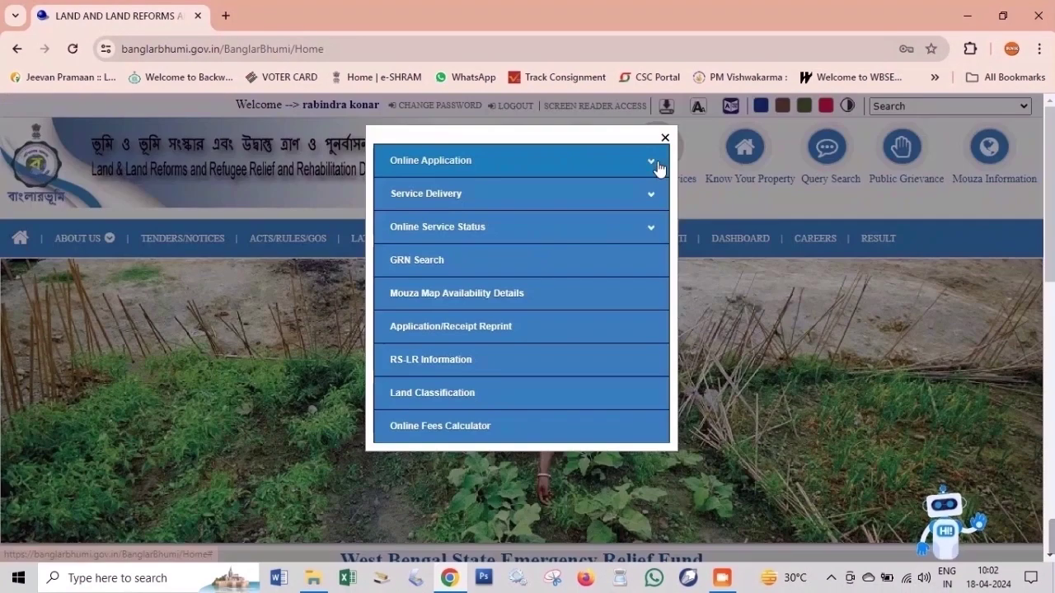
left_click(461, 165)
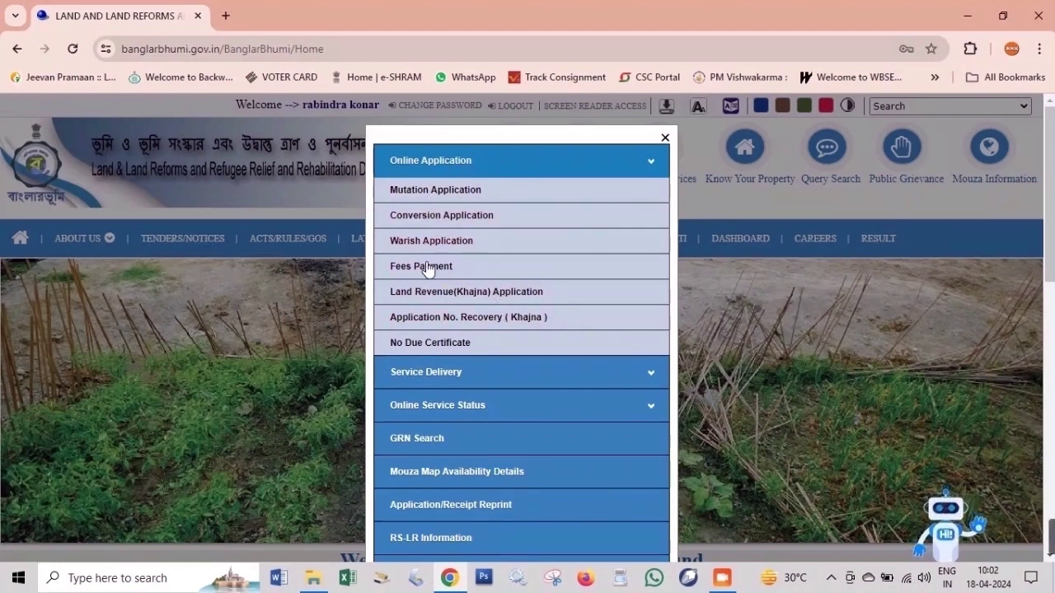
left_click(437, 292)
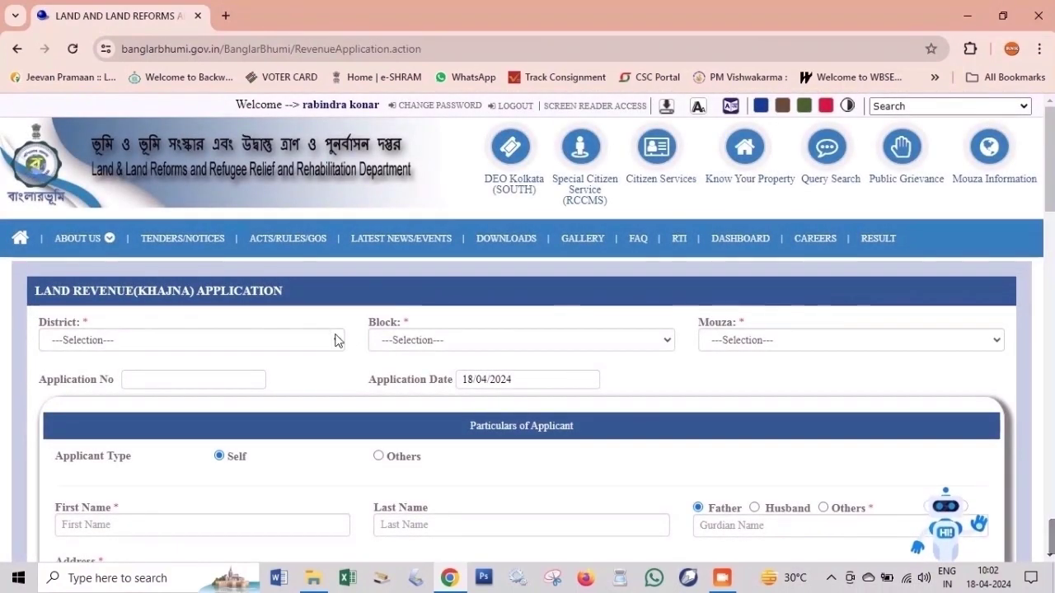
left_click_drag(1052, 186, 1052, 237)
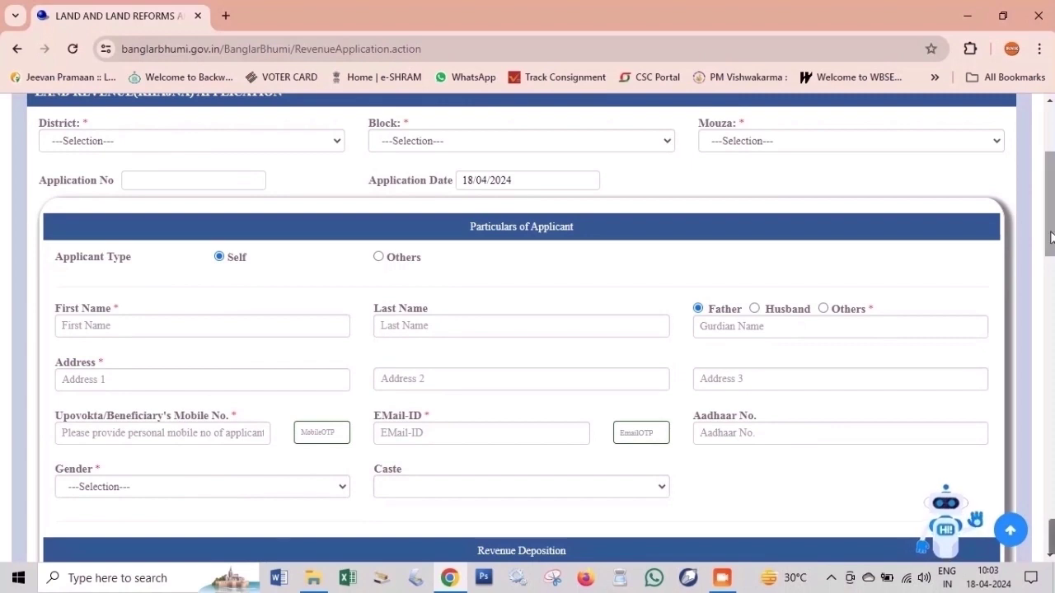
Choose district [05] HOWRAH, block [01] DOMJUR and mouza [009] Uttarjhapardah (Part).
left_click(149, 142)
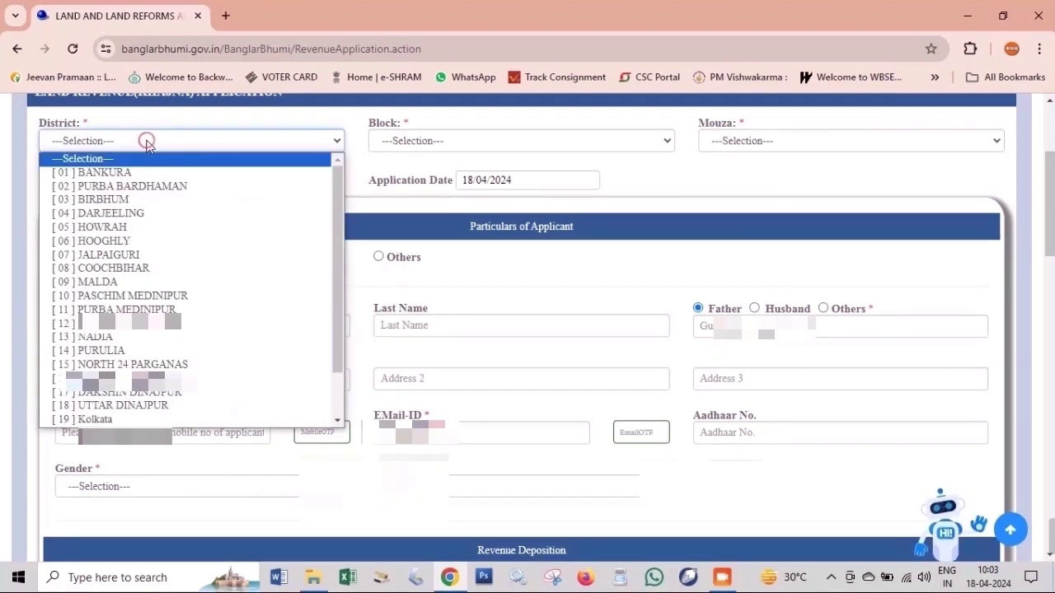
left_click(127, 226)
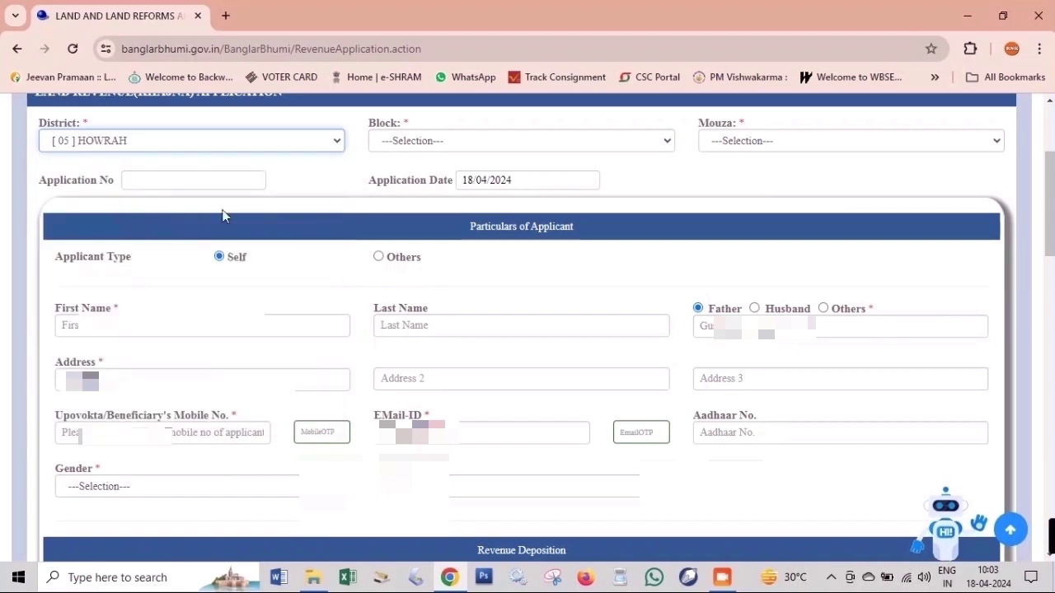
left_click(427, 142)
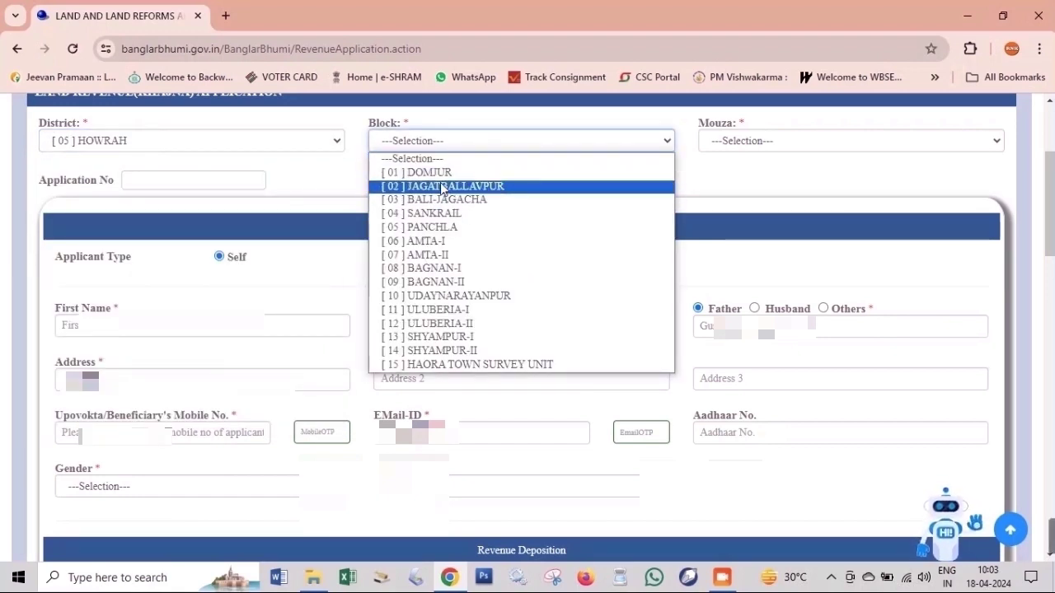
left_click(437, 172)
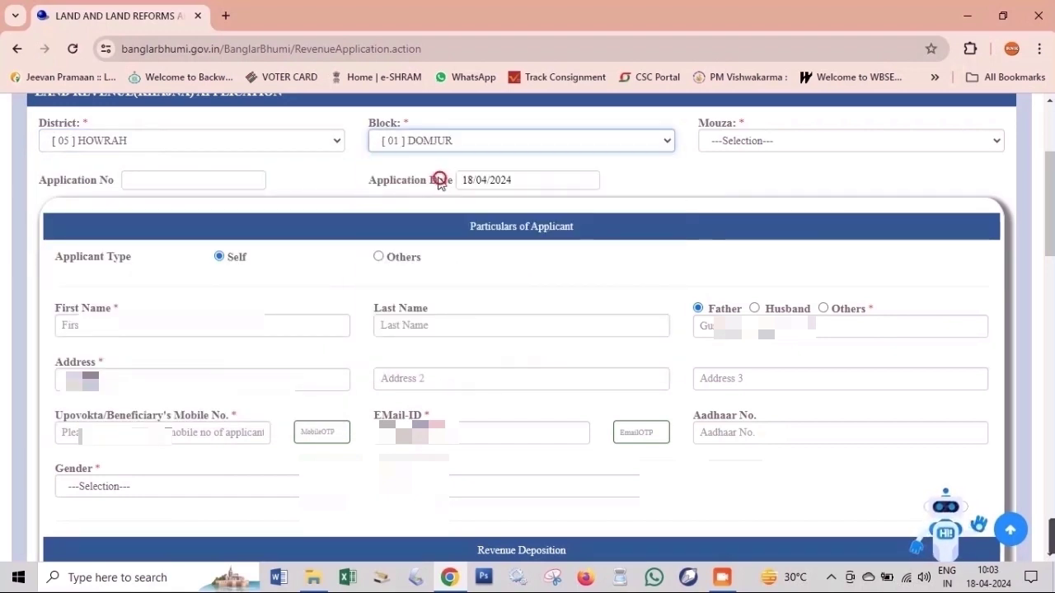
left_click(752, 141)
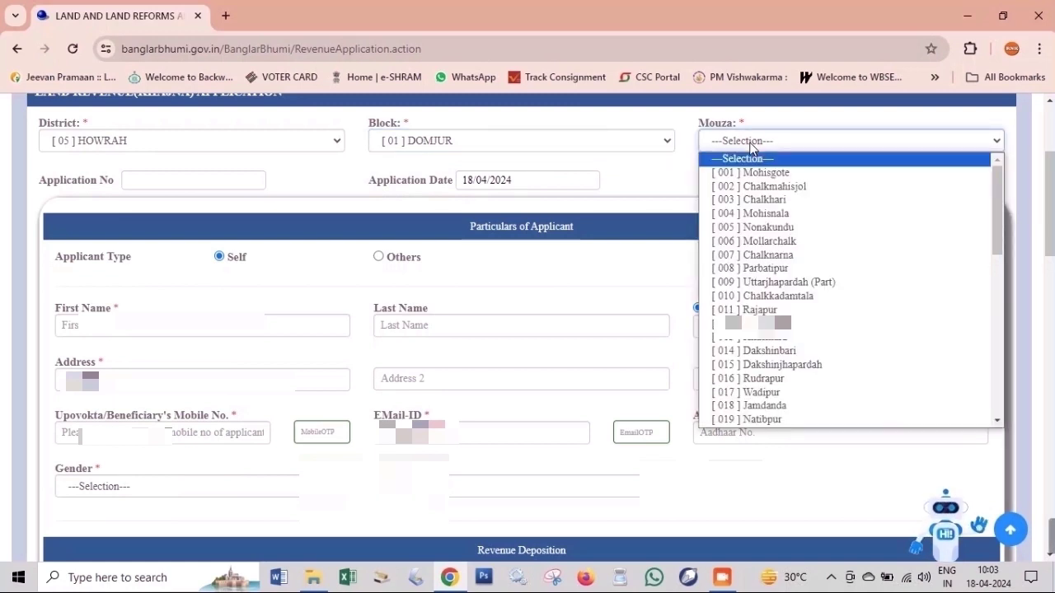
left_click(783, 282)
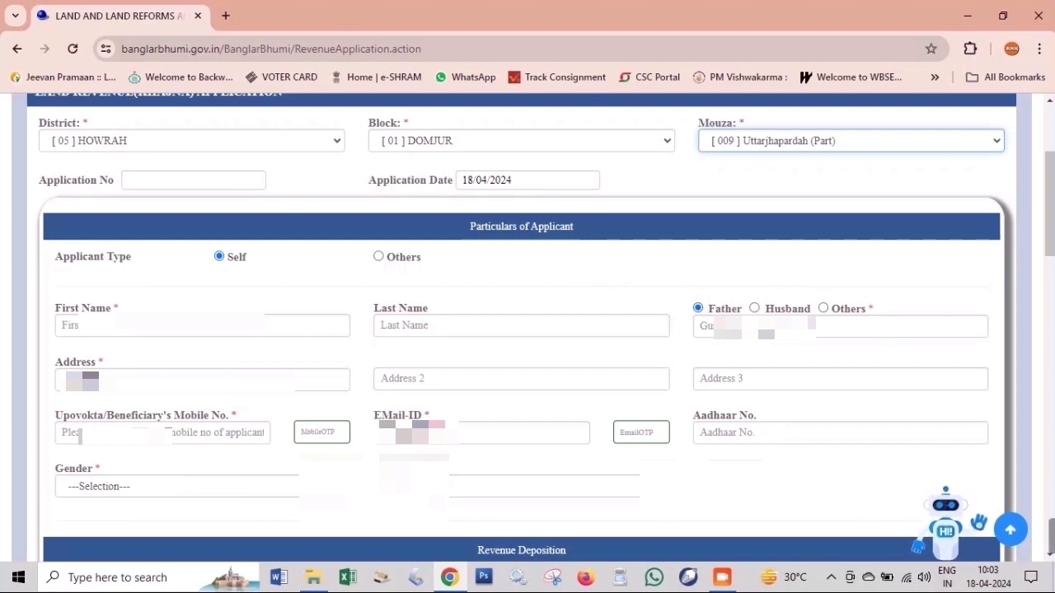
left_click(93, 325)
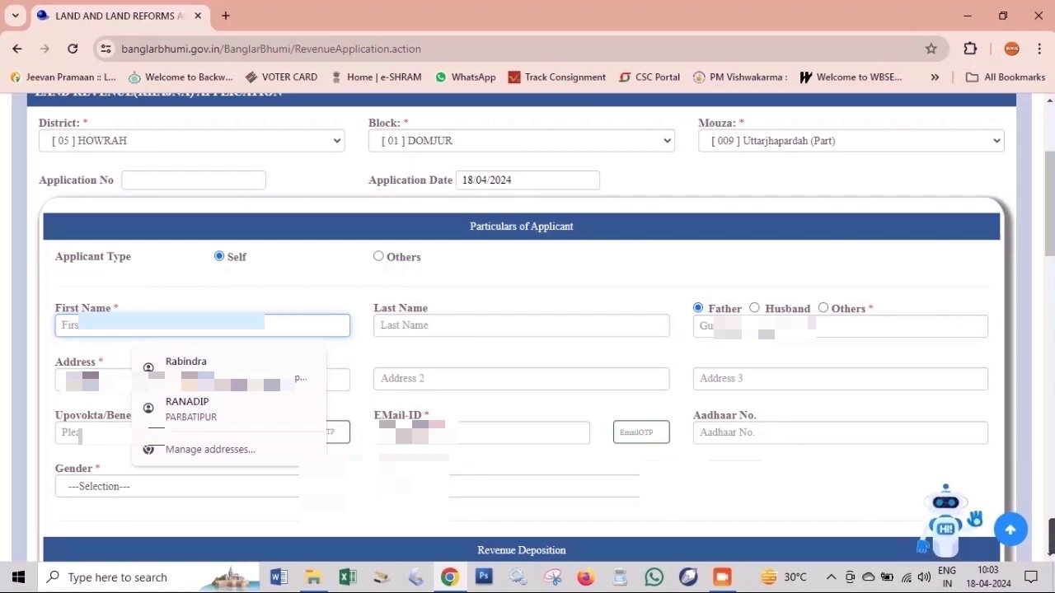
Enter the applicant's first name and father's name.
type("SO")
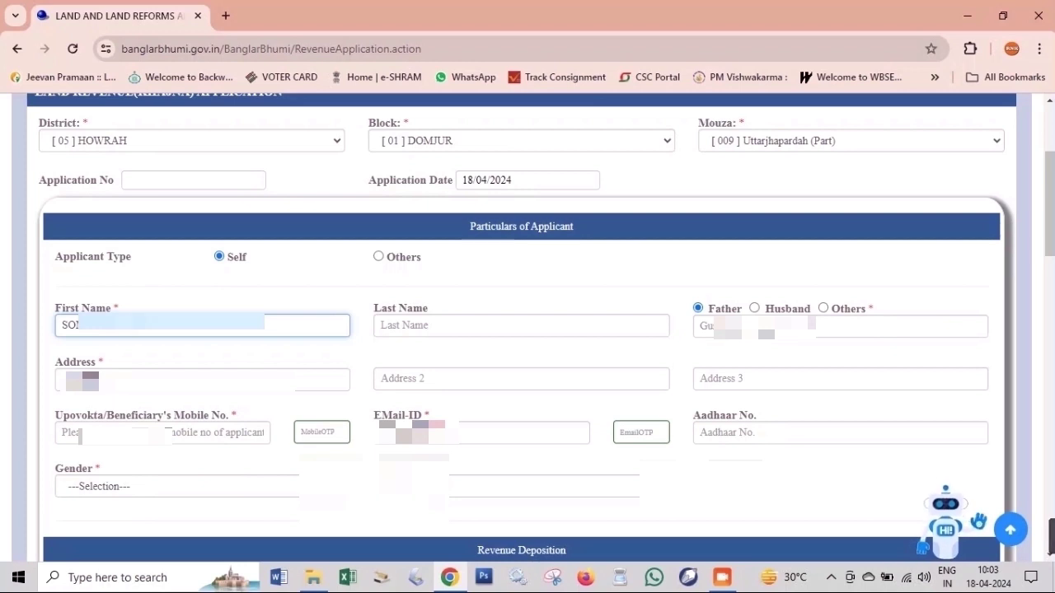
key("Tab")
key("Tab")
key("Tab")
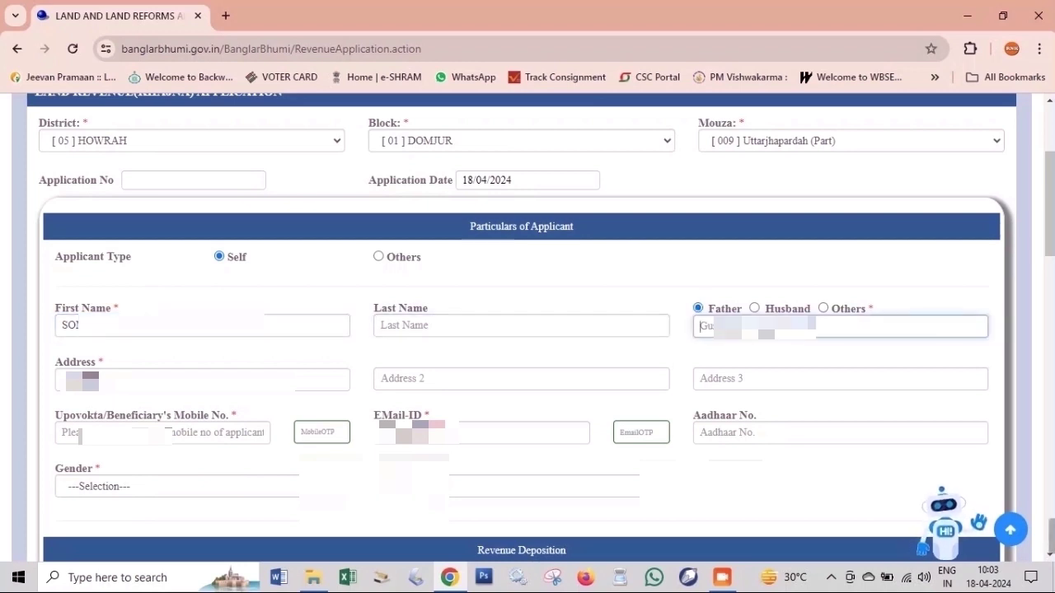
type("MA")
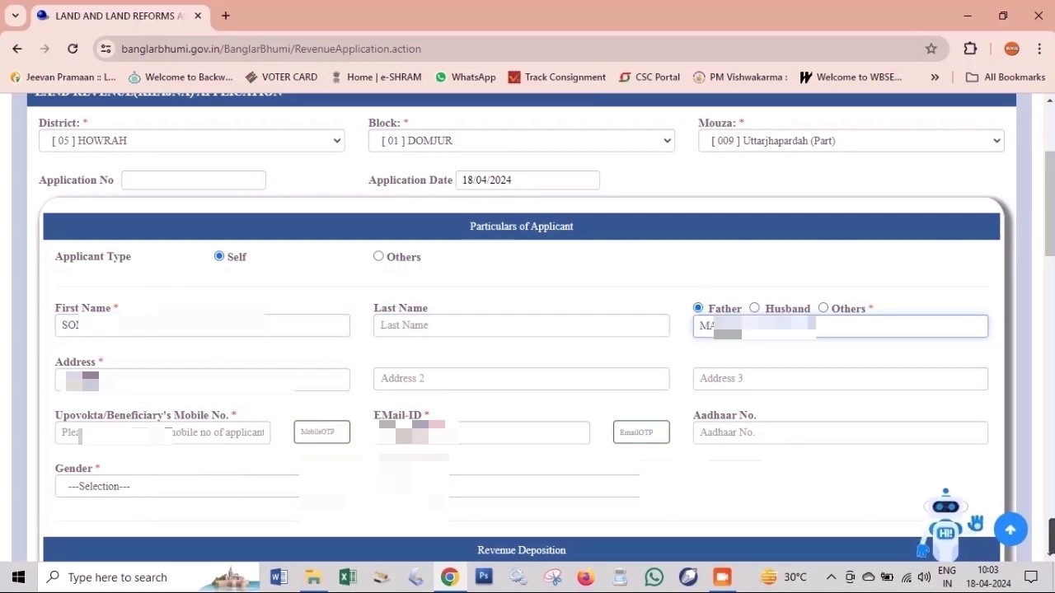
type("NDAL")
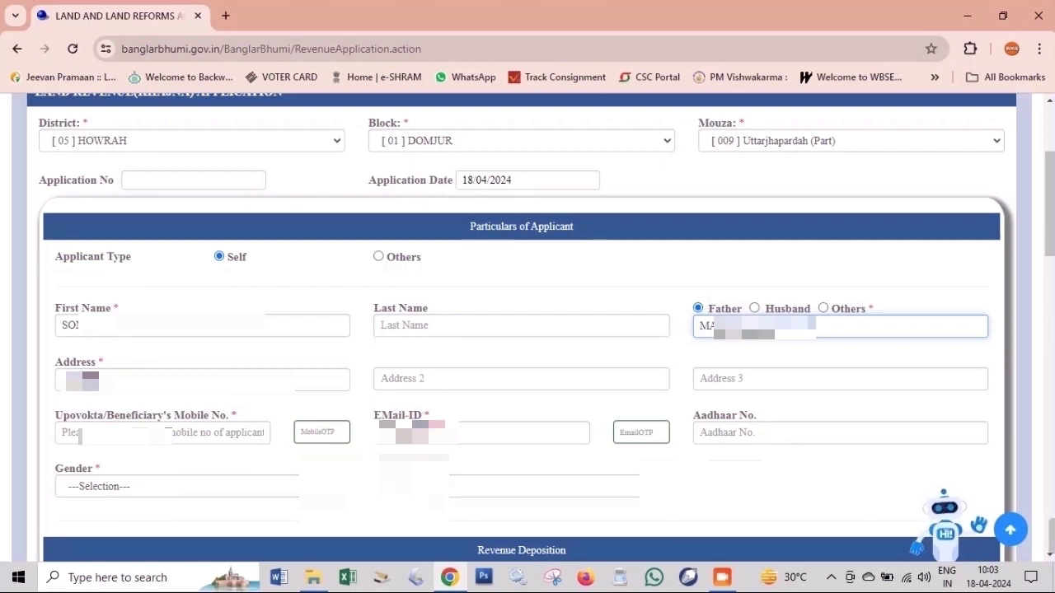
key("Tab")
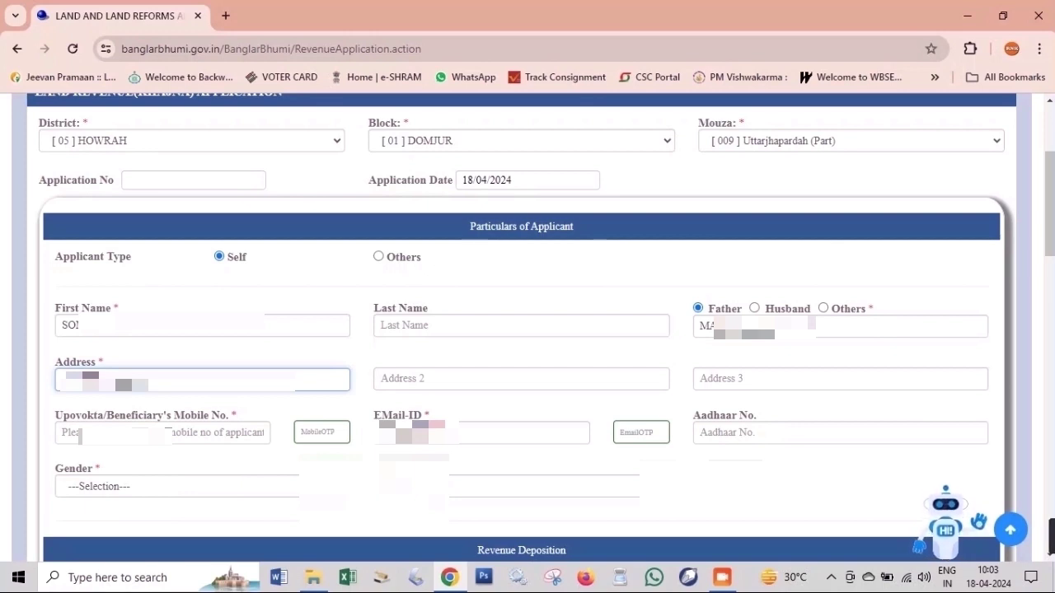
Enter the applicant's mobile number and move on to the e-mail ID field.
key("Tab")
key("Tab")
key("Tab")
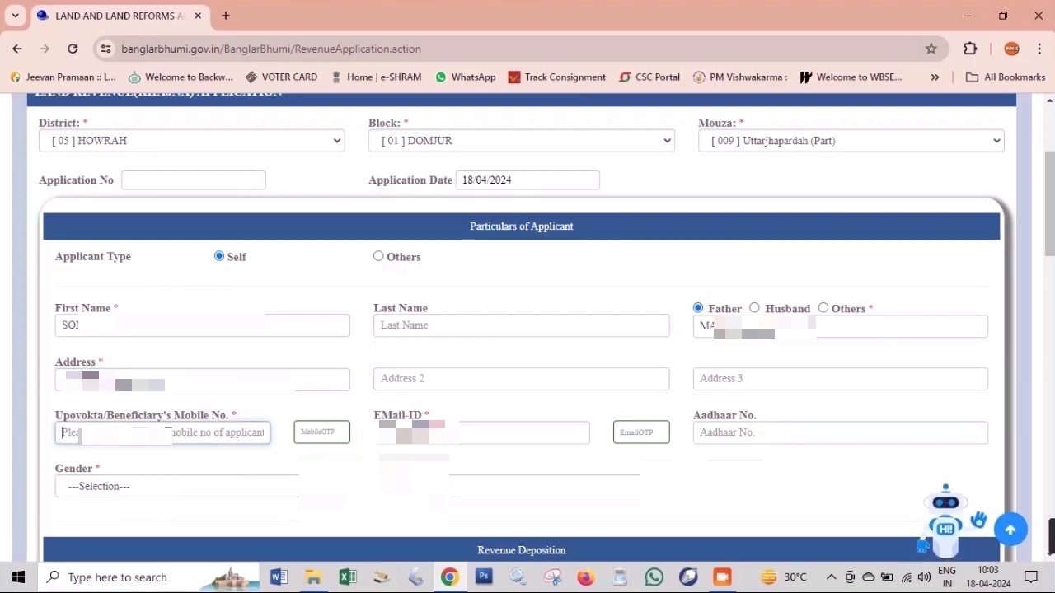
type("858")
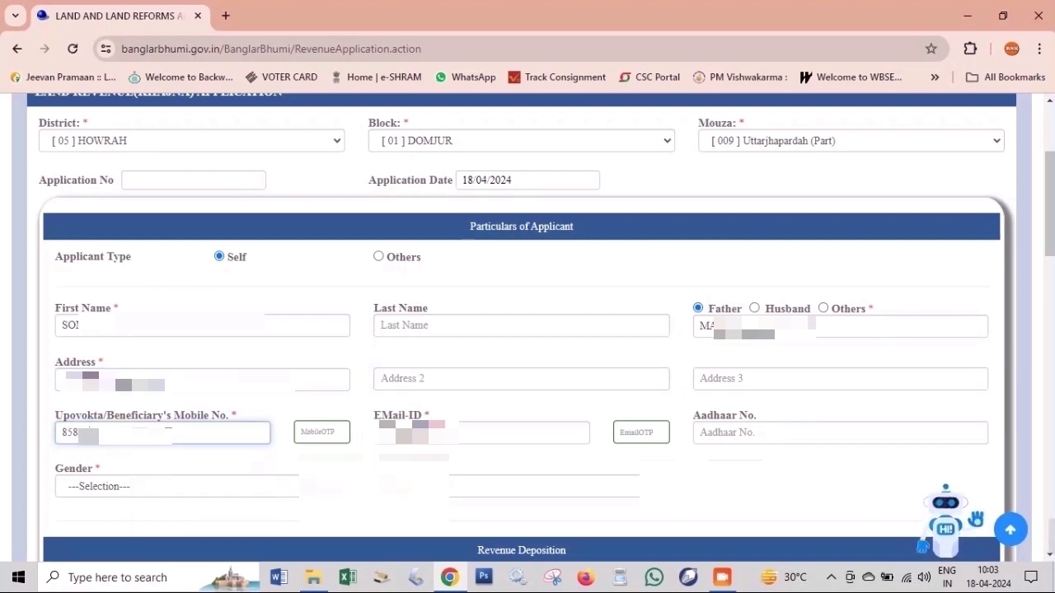
key("Tab")
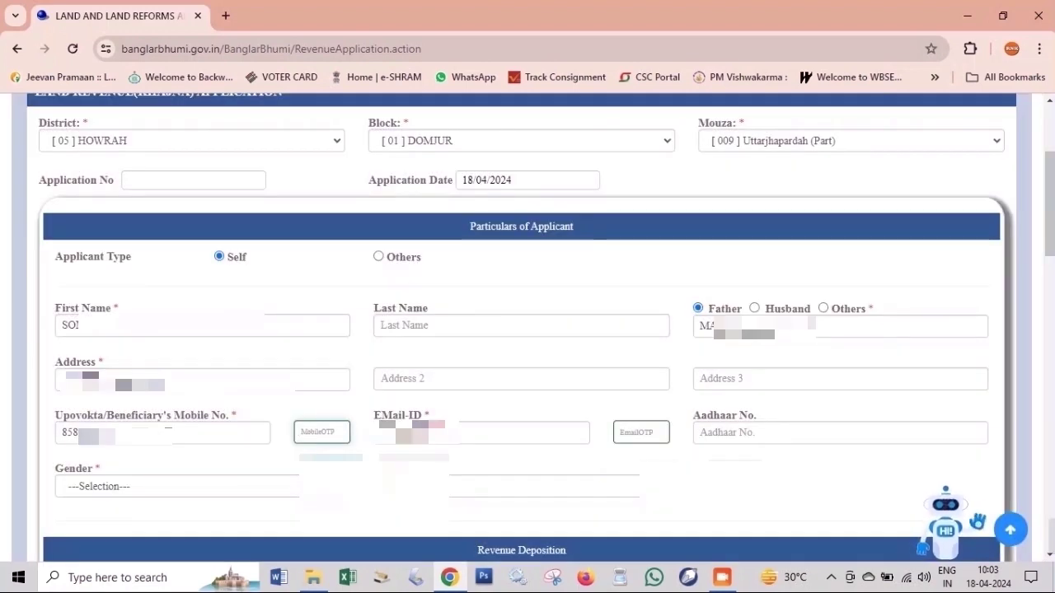
key("Tab")
key("Down")
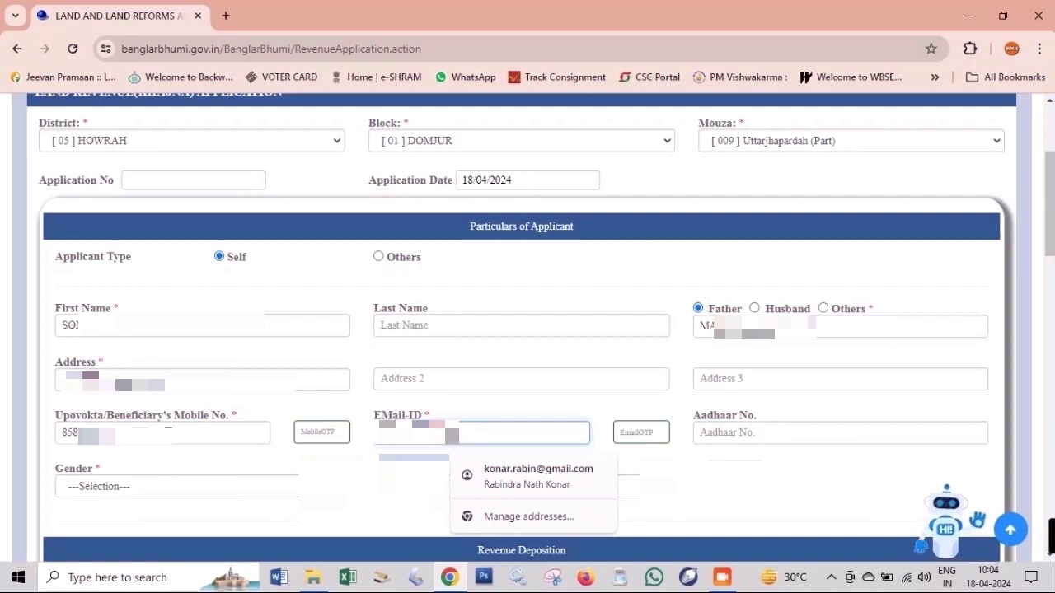
Complete the e-mail address and enter the mobile and e-mail OTP codes.
type("il.co")
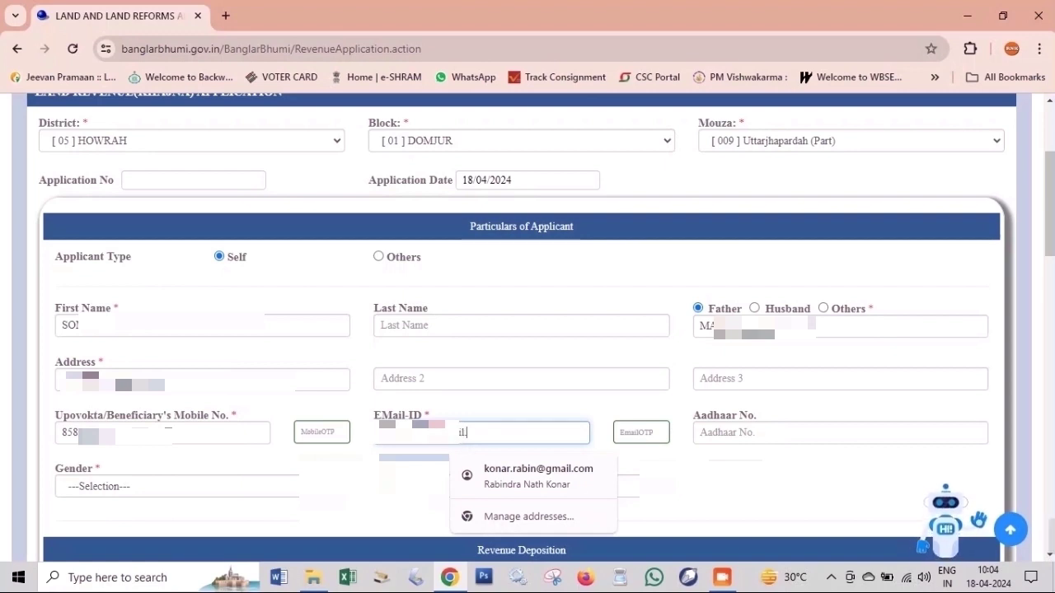
type("m")
key("Tab")
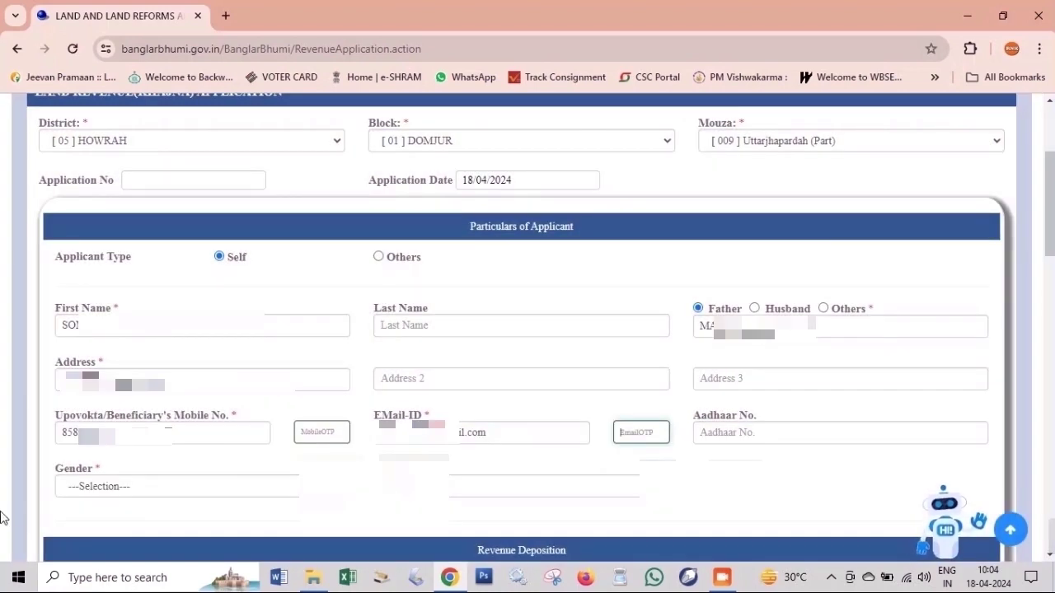
left_click(327, 434)
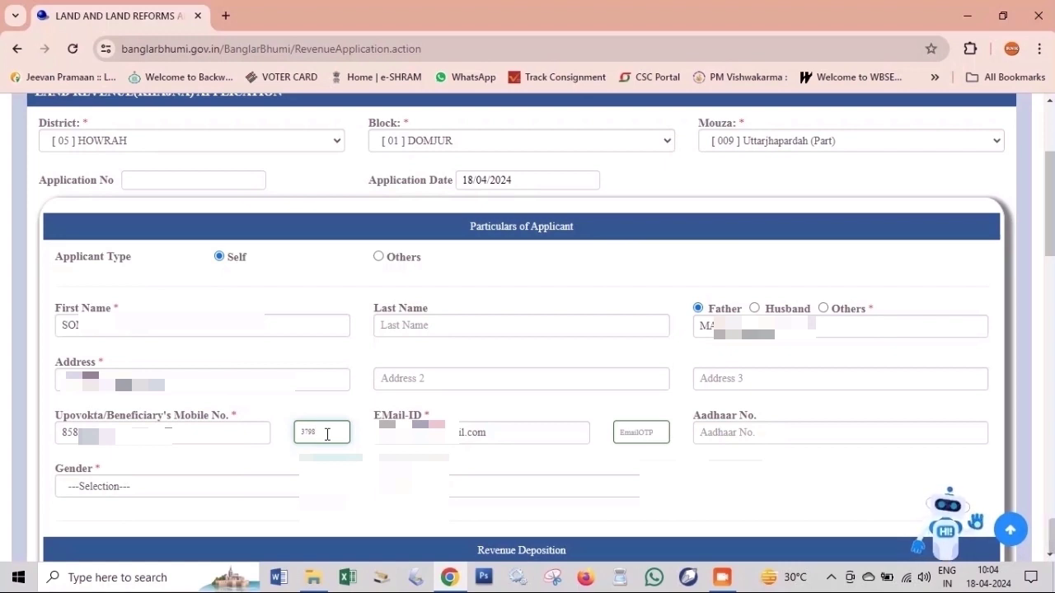
left_click(657, 430)
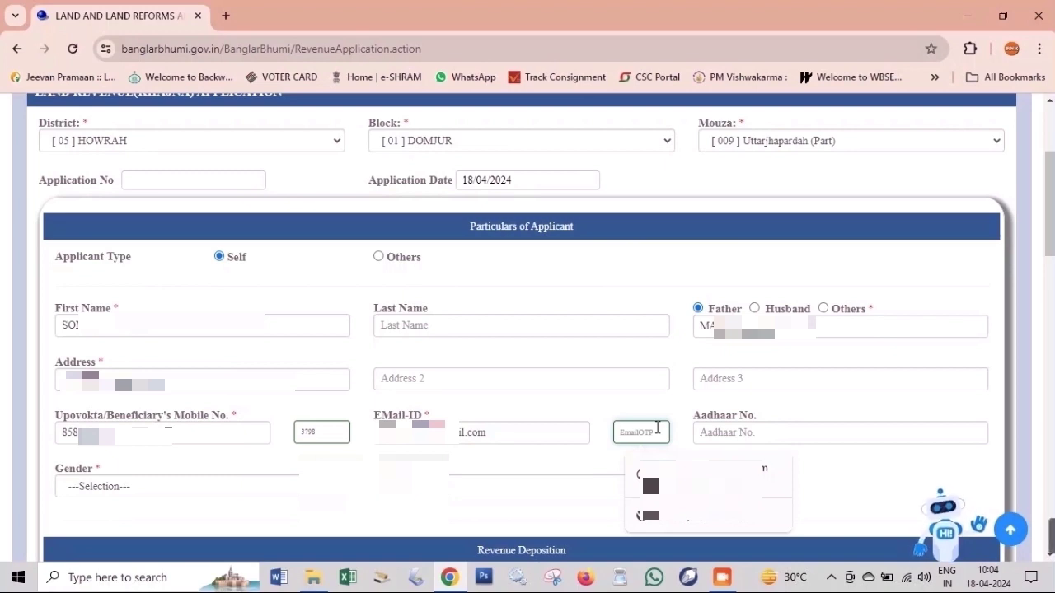
Set the applicant's gender to MALE.
key("Tab")
key("Tab")
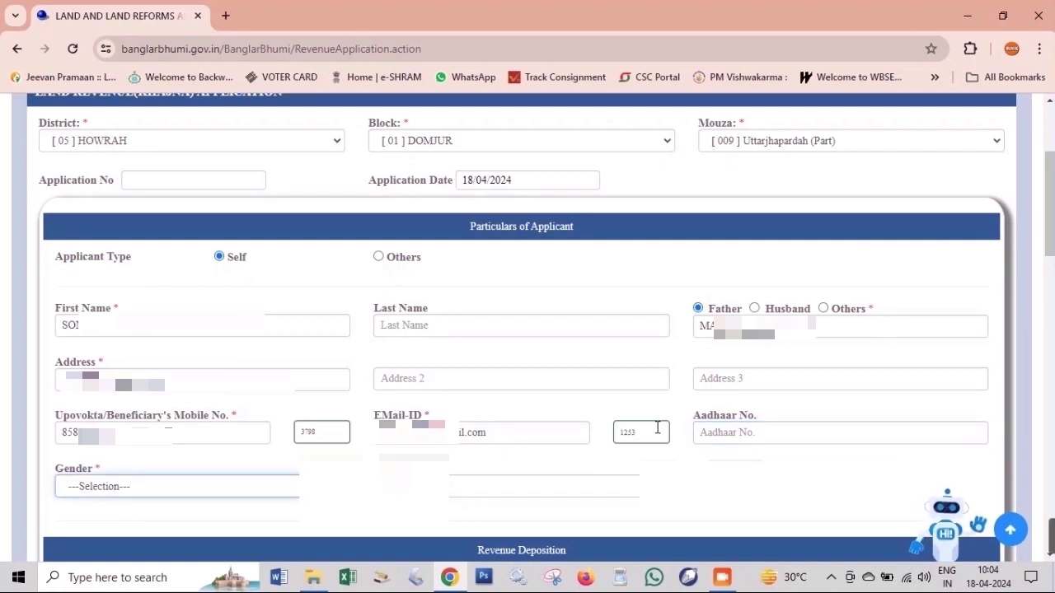
key("m")
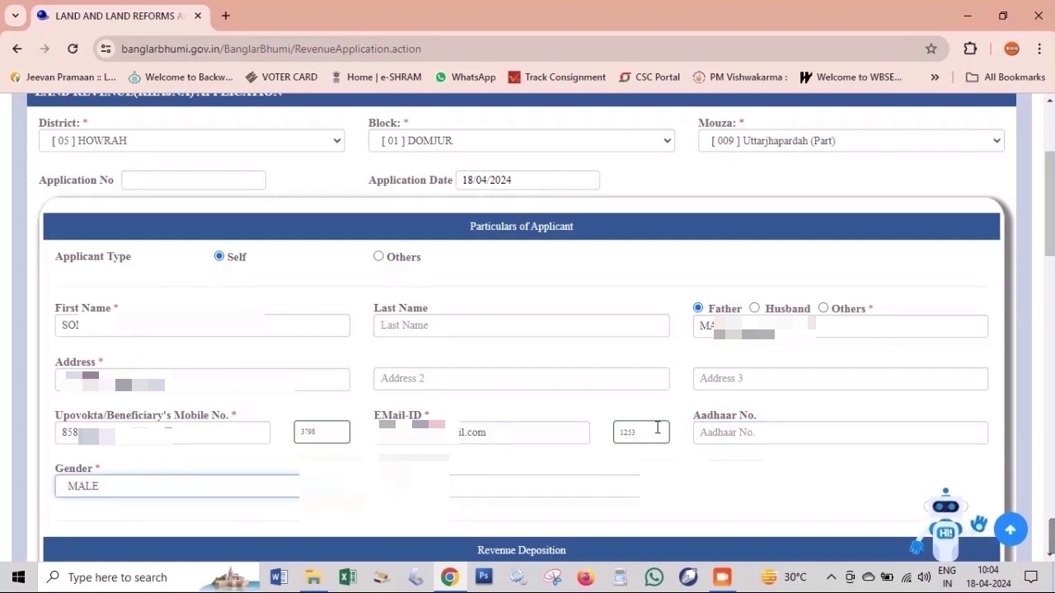
key("Tab")
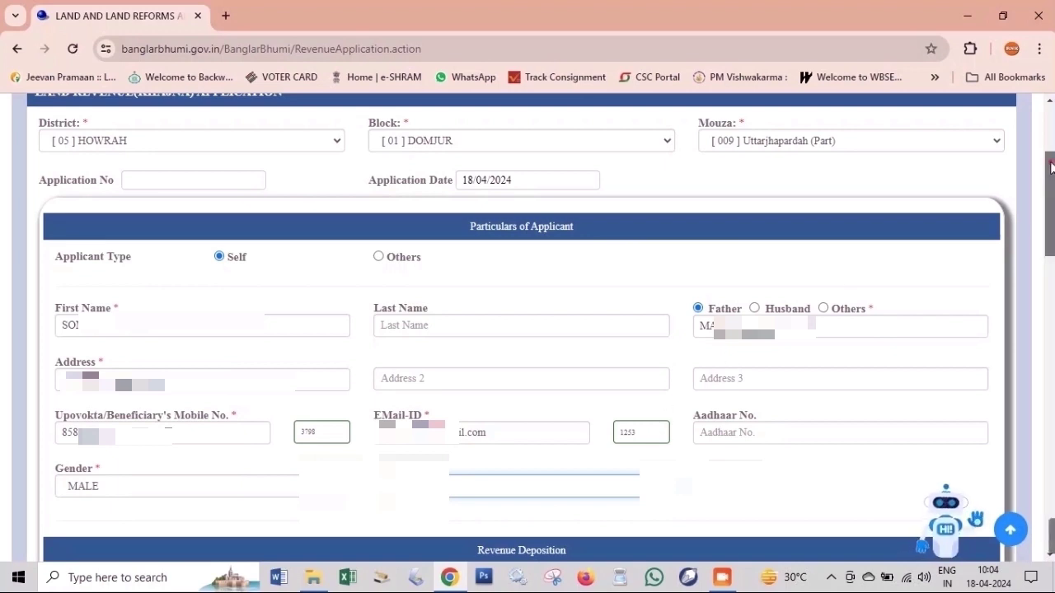
Set the relationship to [01]Self and confirm the khatian number as the actual one.
left_click_drag(1052, 168, 1052, 265)
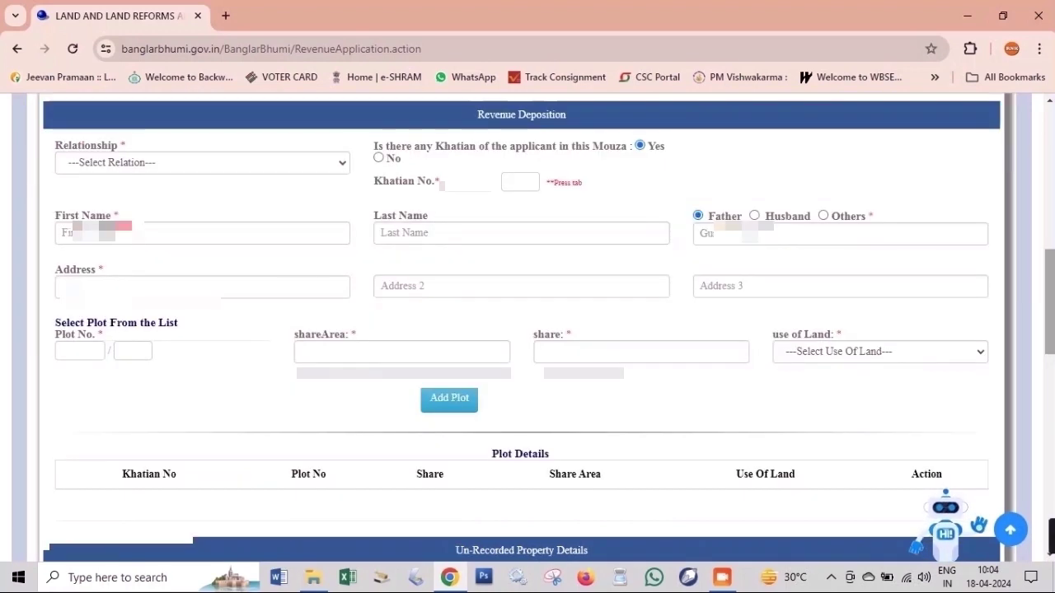
left_click(166, 165)
left_click(162, 194)
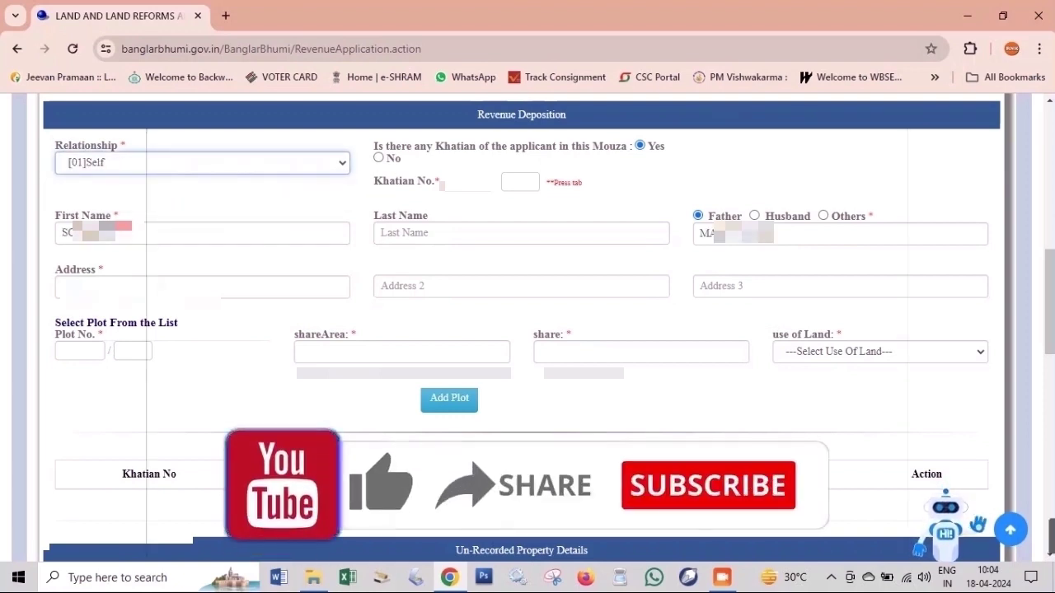
left_click(466, 183)
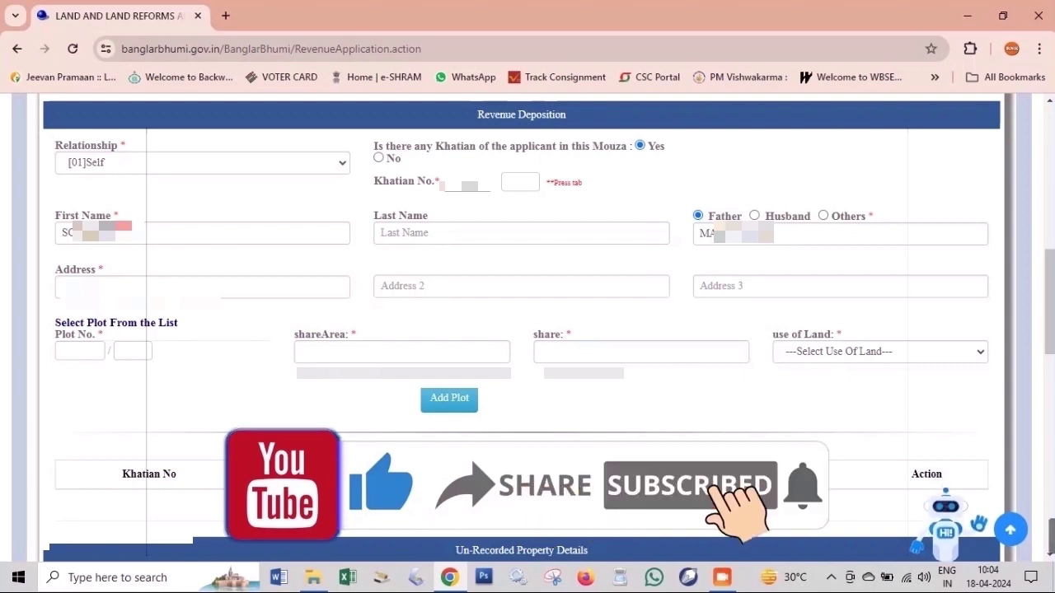
key("Tab")
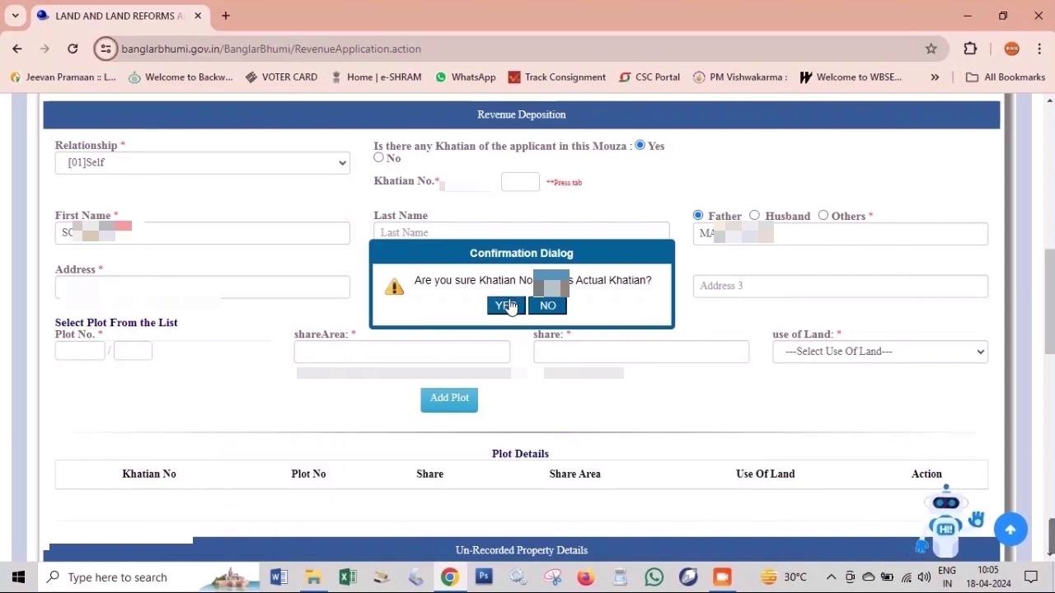
left_click(506, 306)
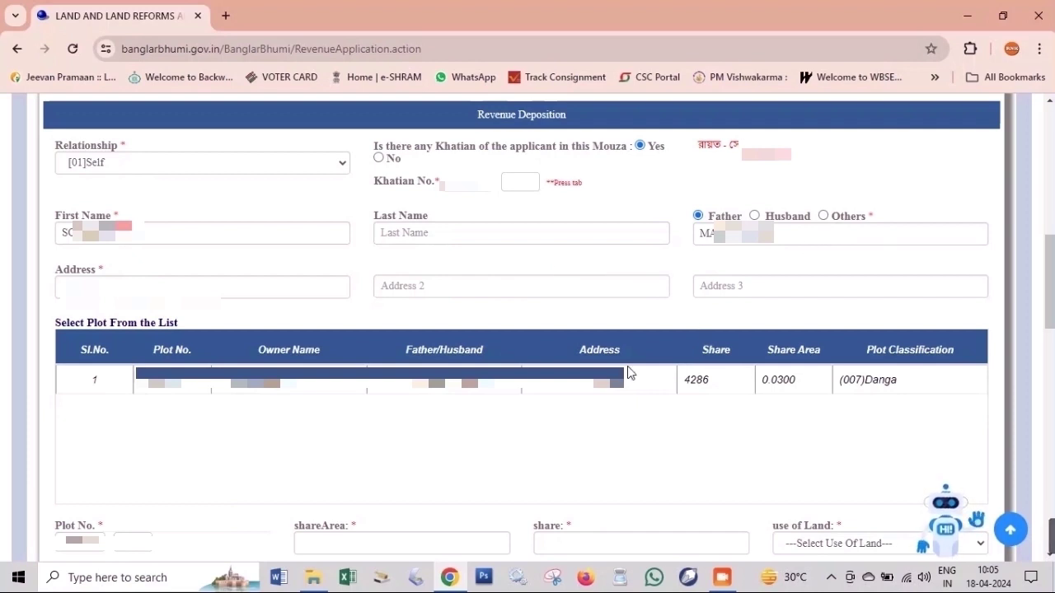
Select plot 1 and set its land use to [R03]Bastu.
left_click(612, 385)
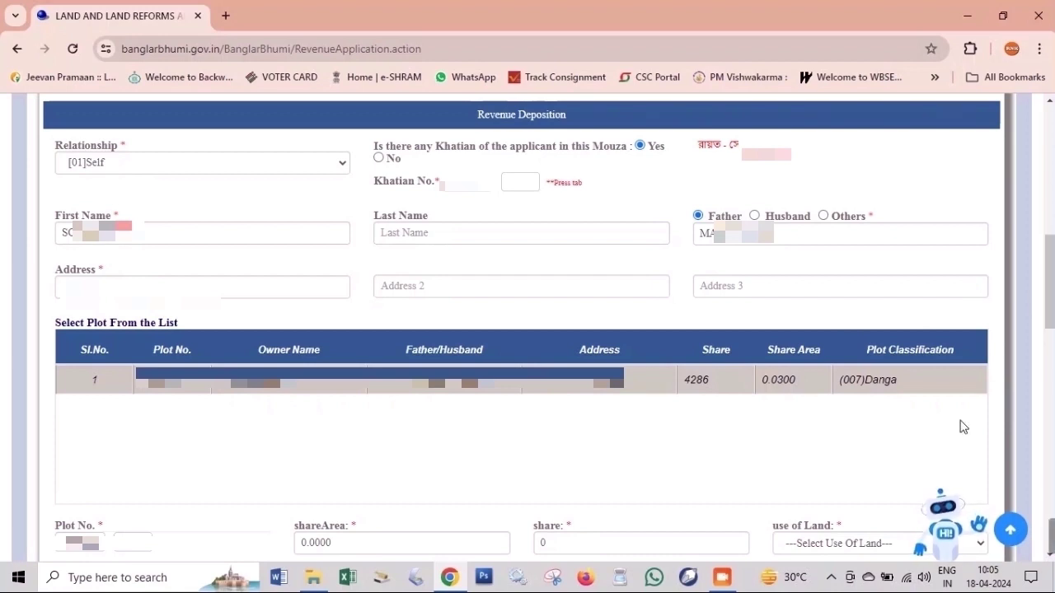
left_click(865, 547)
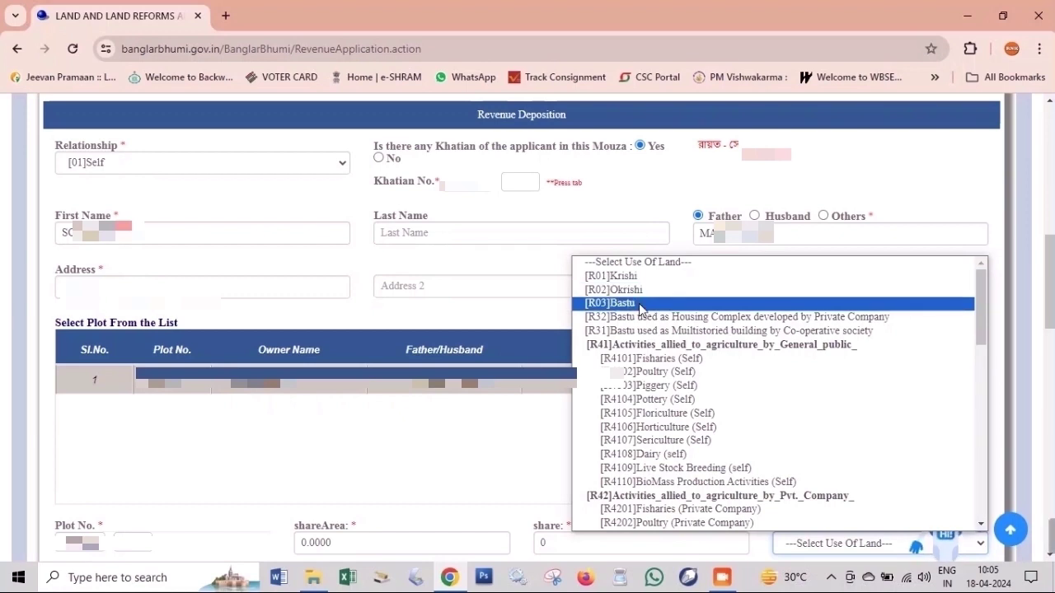
left_click(640, 305)
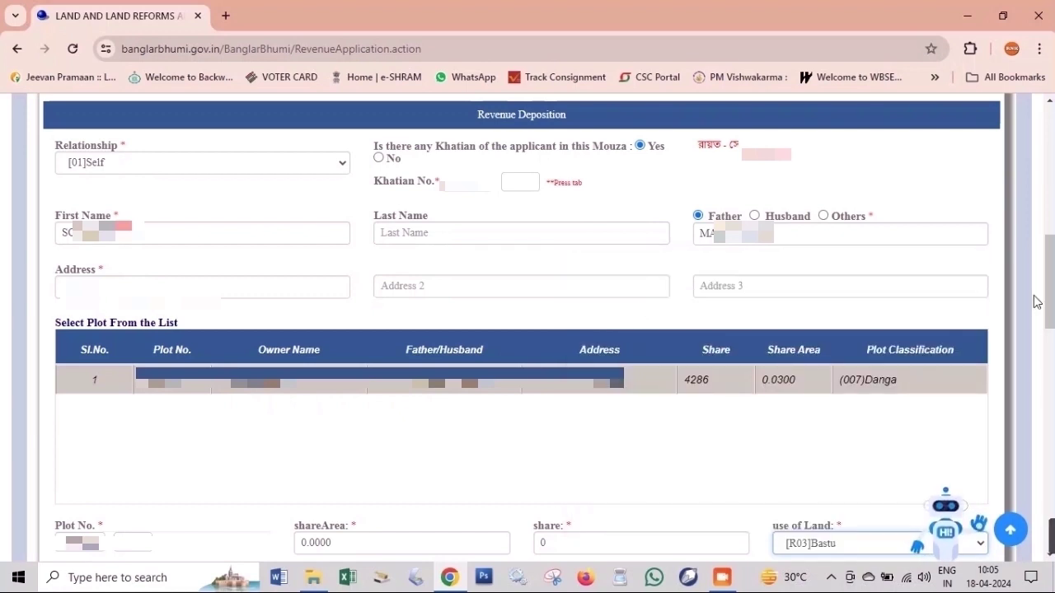
left_click_drag(1052, 262, 1052, 365)
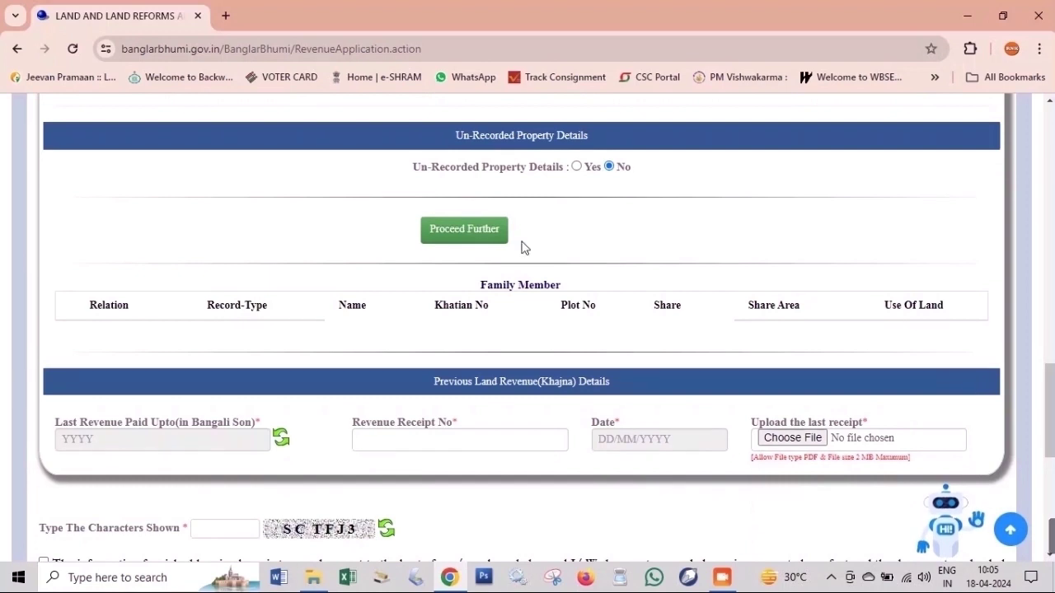
Proceed with the plot details, answering NO to other family members holding land.
left_click(489, 230)
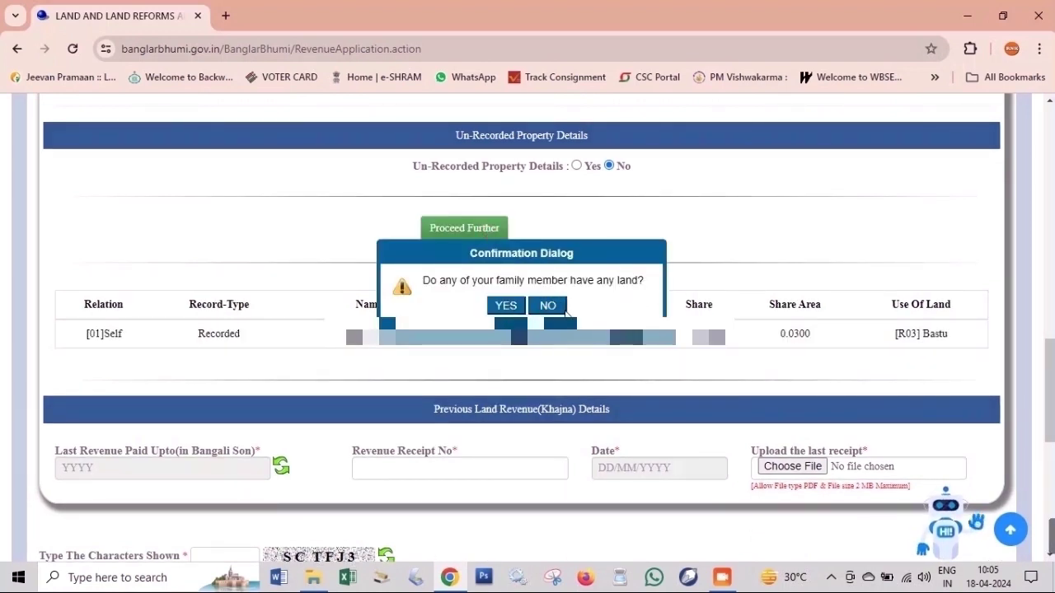
left_click(547, 307)
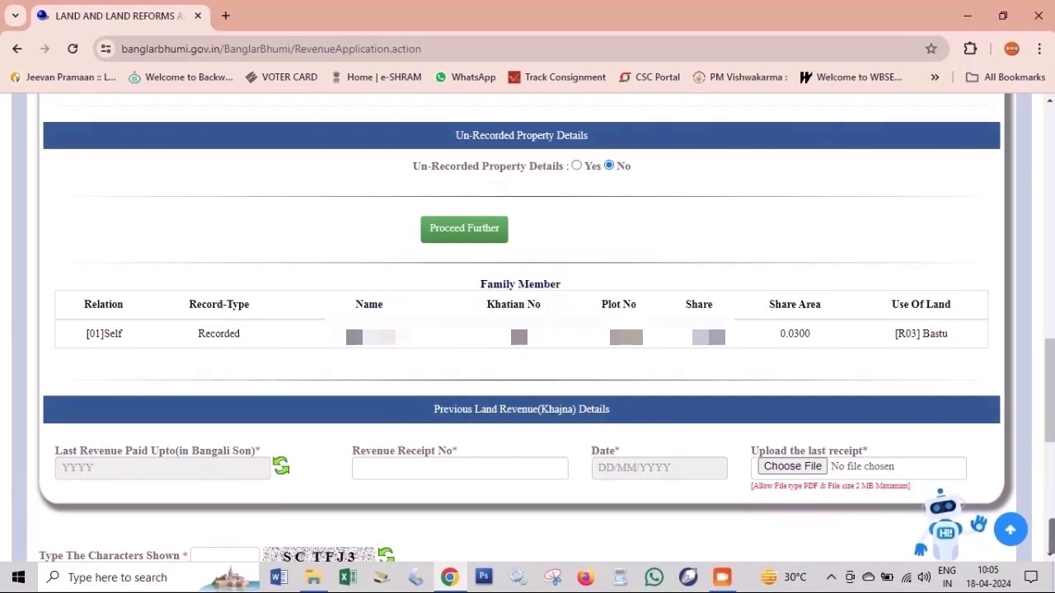
scroll(560, 321, "down", 3)
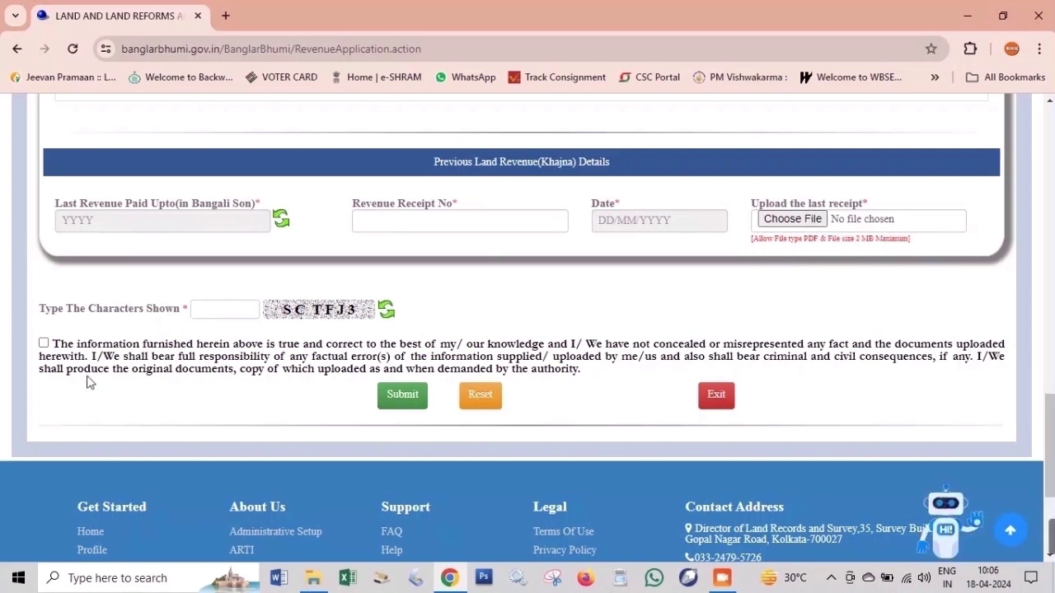
Enter the captcha, accept the declaration, answer NO to previous khajna payments, and submit.
left_click(224, 312)
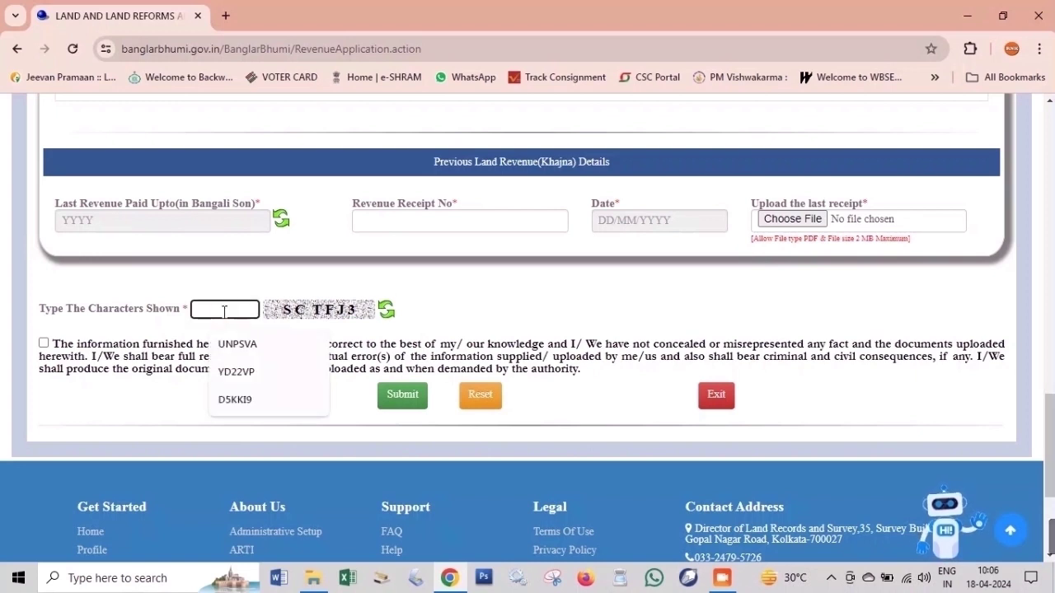
type("SC")
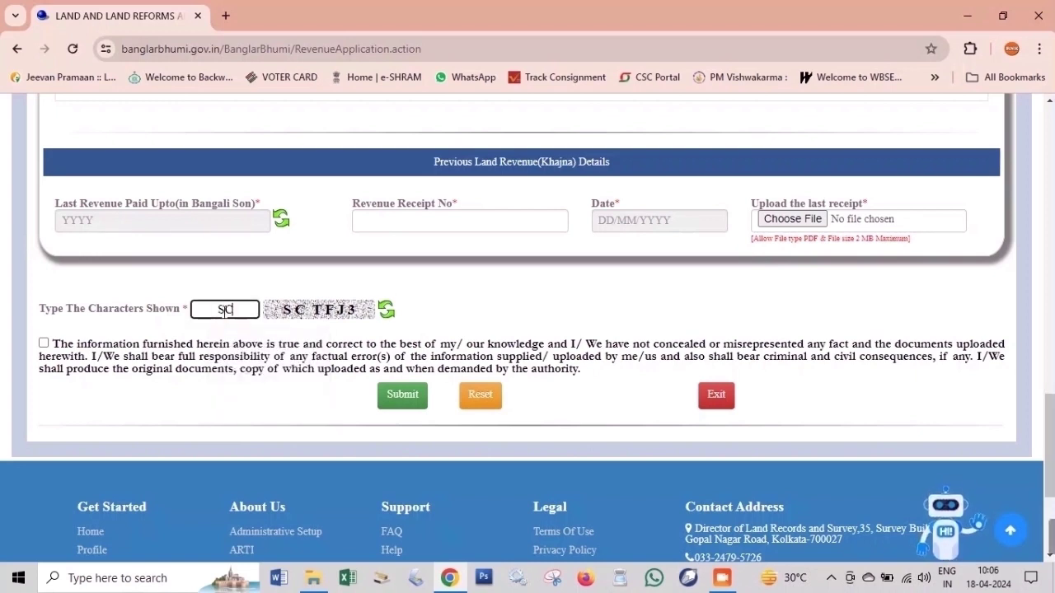
type("T")
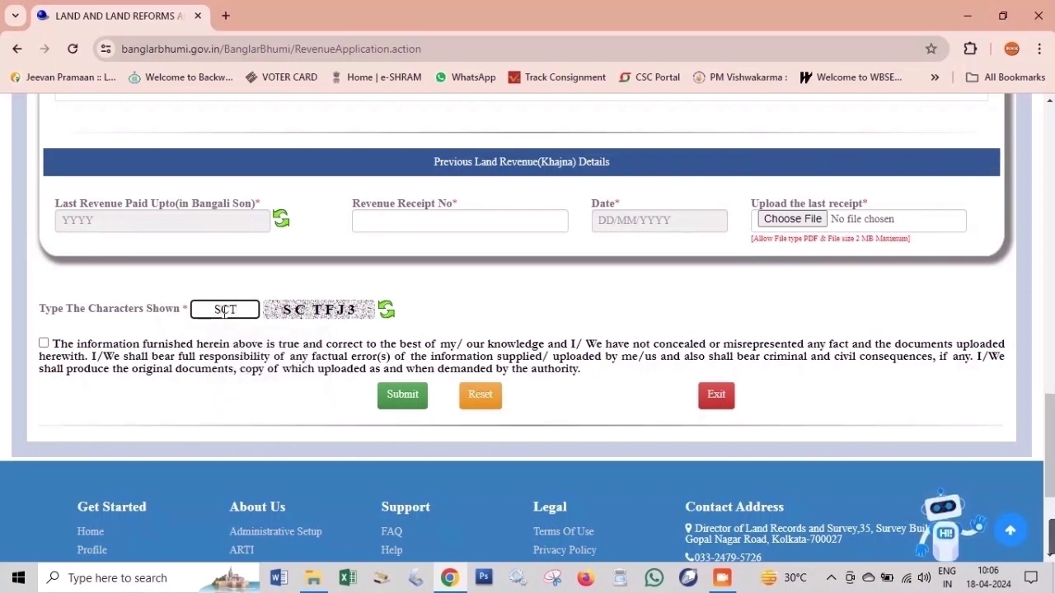
type("FJ3")
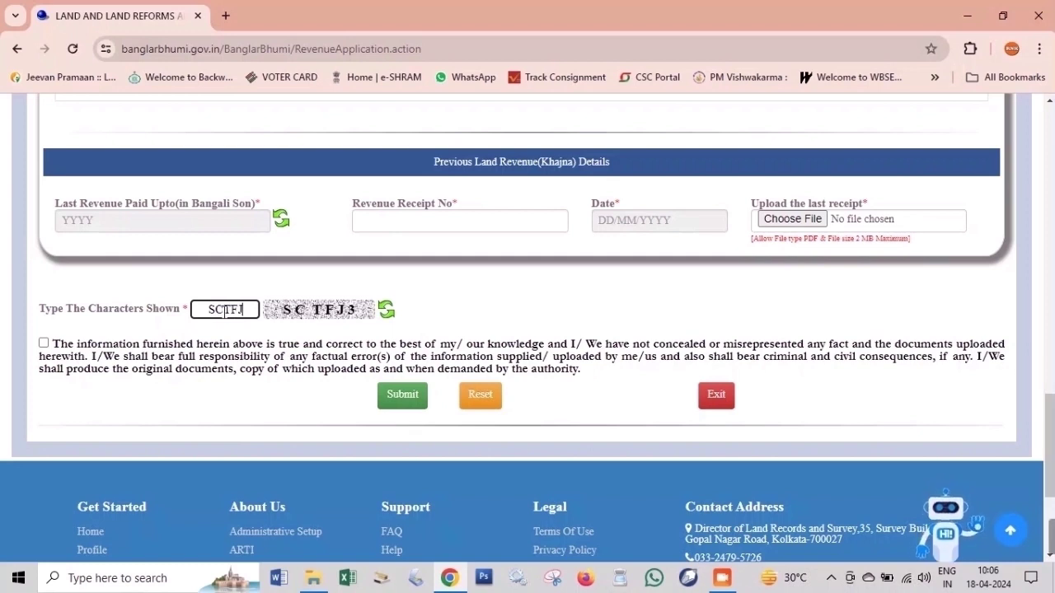
left_click(44, 343)
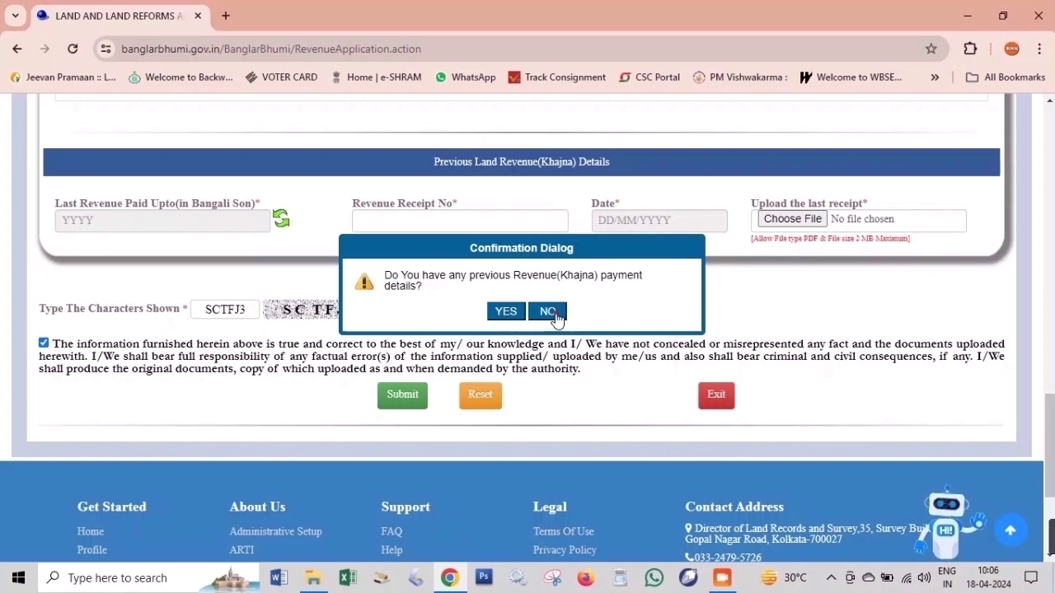
left_click(548, 313)
left_click(412, 399)
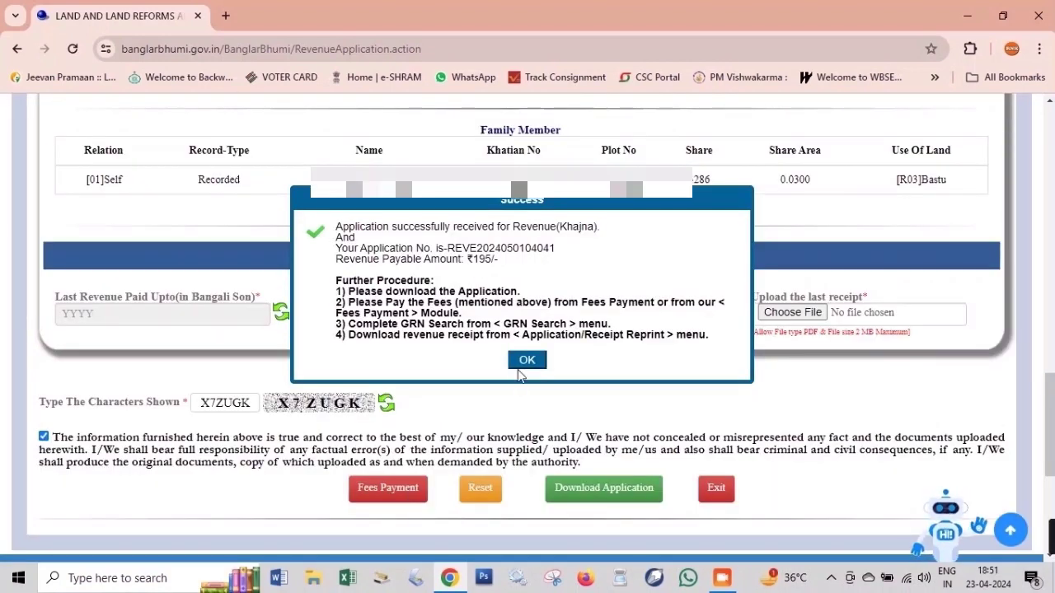
Dismiss the success message and download the application as Rent_Application.pdf.
left_click(526, 365)
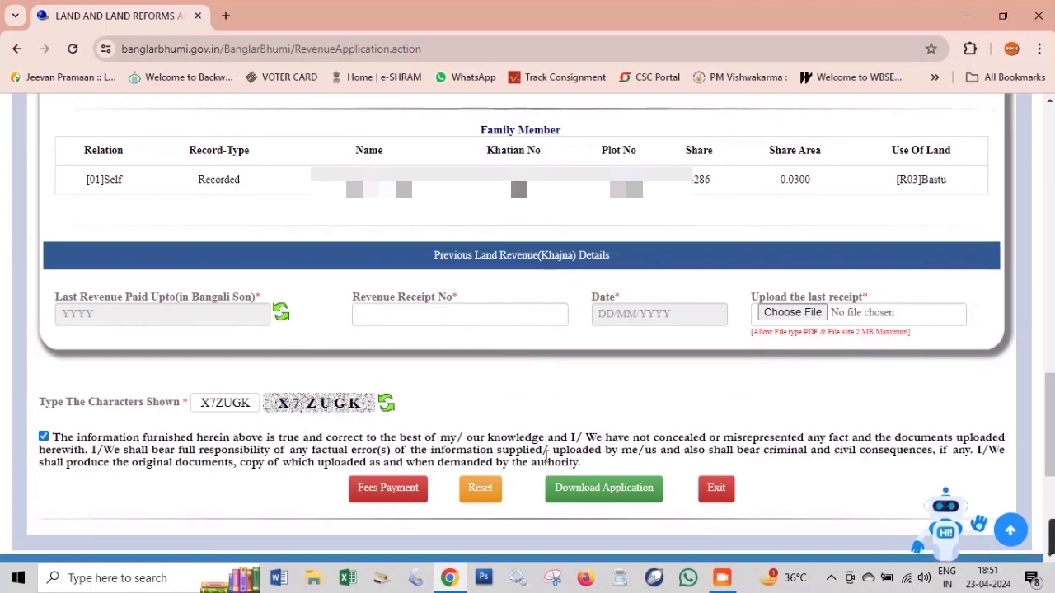
left_click(589, 493)
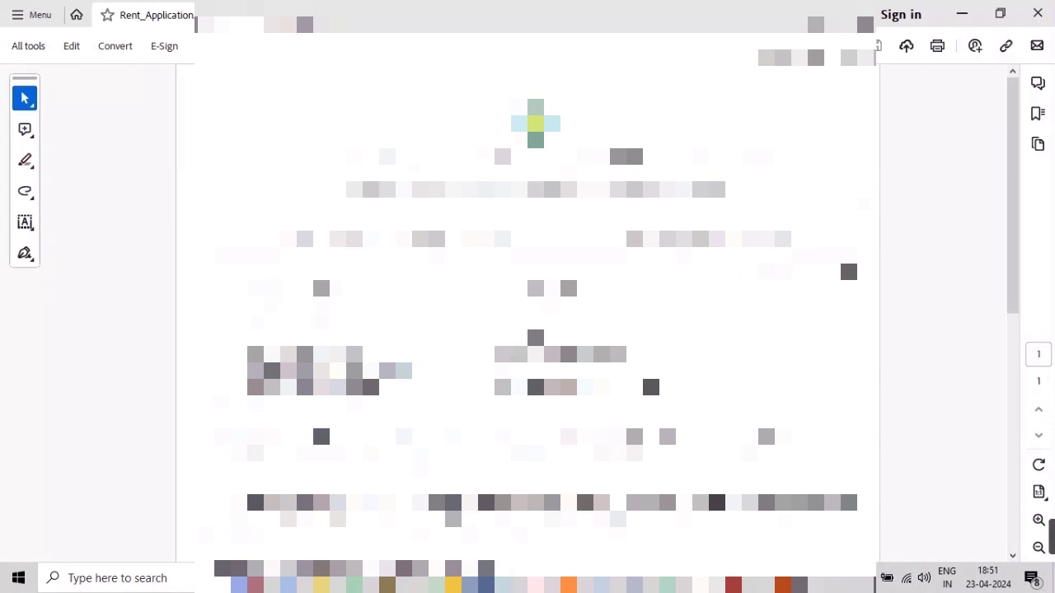
Scroll through Rent_Application.pdf in Acrobat, then switch back to the Banglarbhumi page in Chrome.
scroll(527, 314, "down", 3)
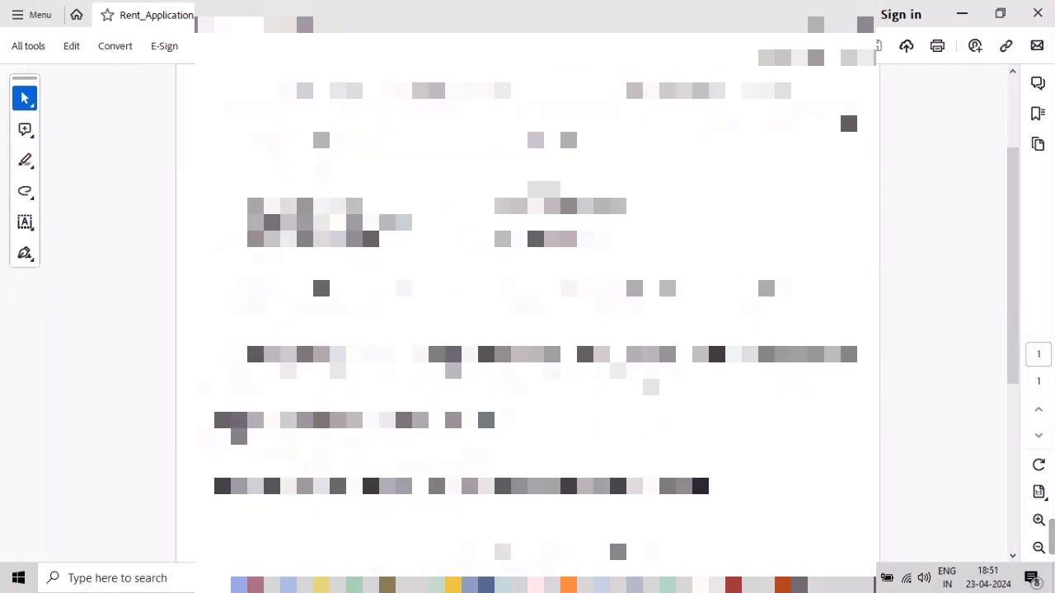
scroll(696, 317, "down", 7)
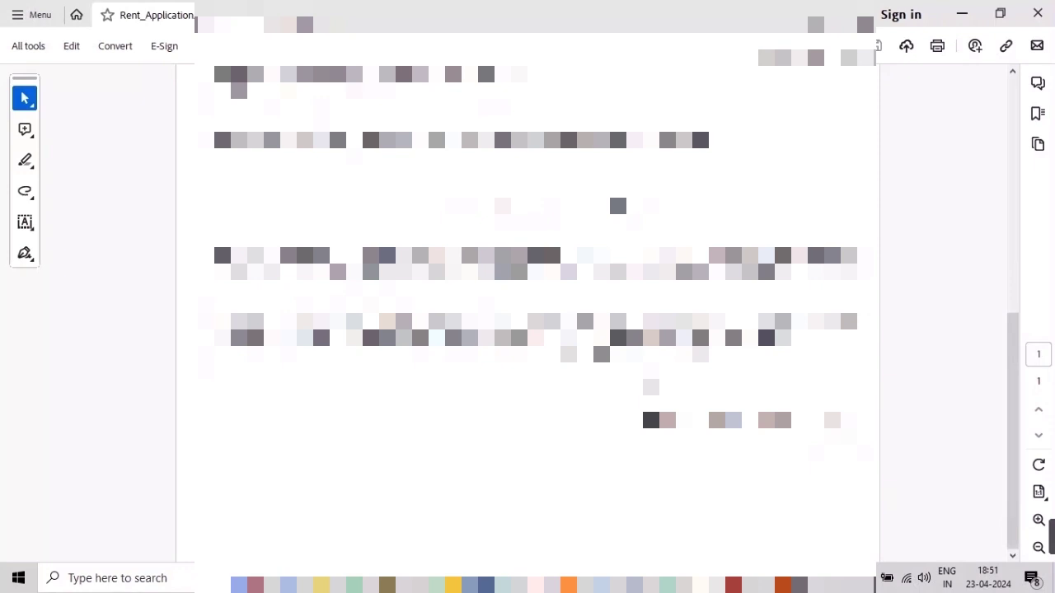
scroll(650, 399, "up", 6)
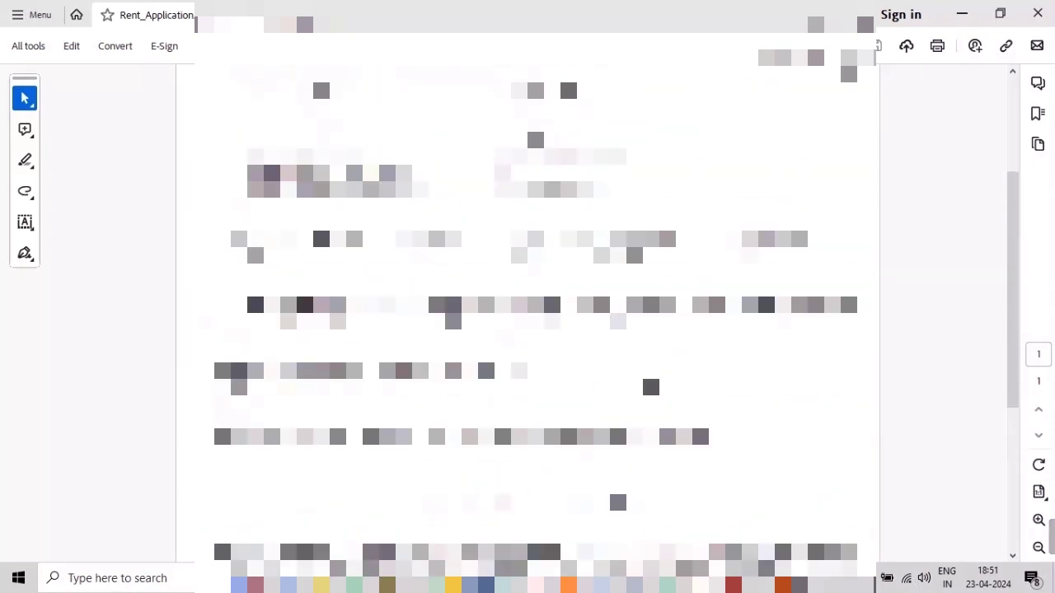
scroll(527, 313, "up", 4)
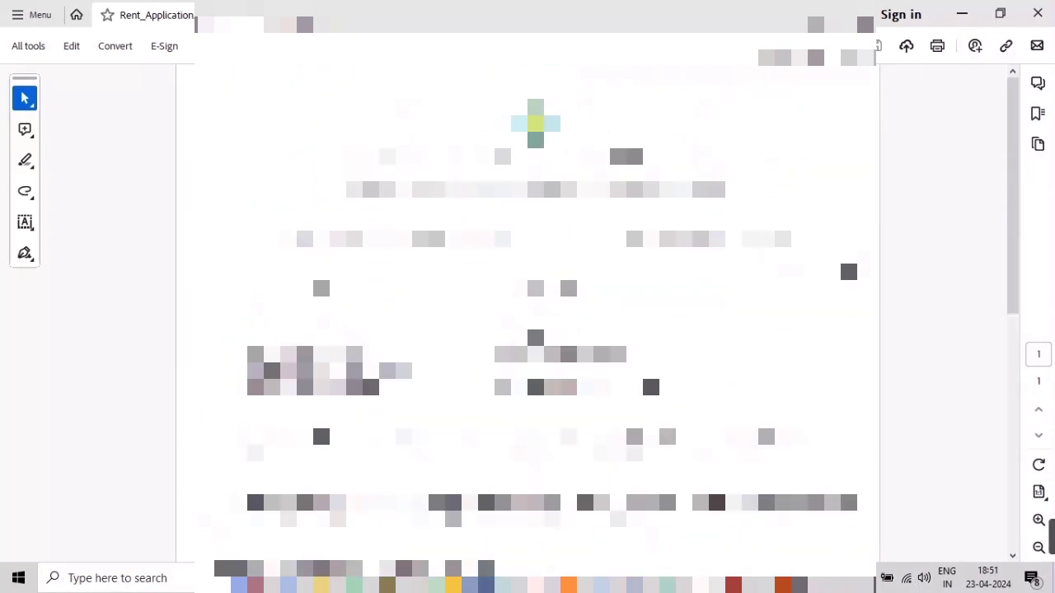
key("alt+Tab")
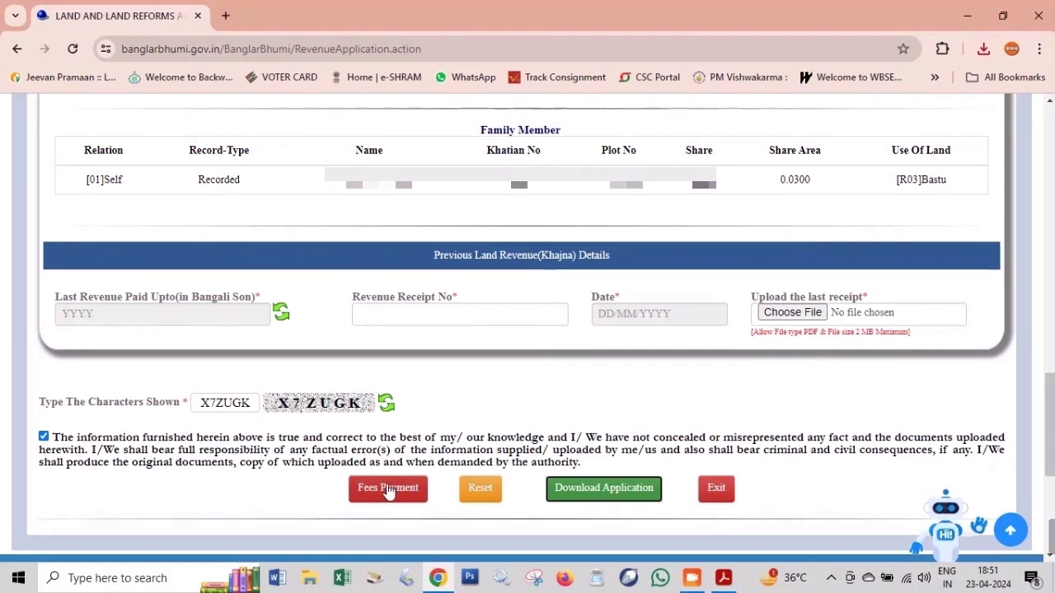
Open Fees Payment, dismiss the disclaimer, enter the captcha and view the application's fee details.
left_click(387, 489)
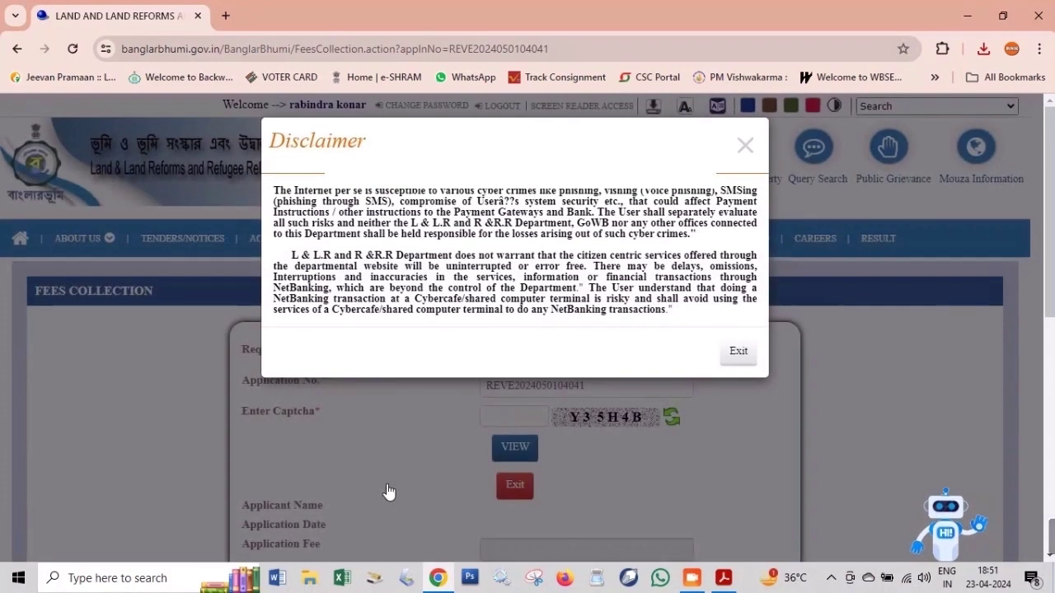
left_click(738, 352)
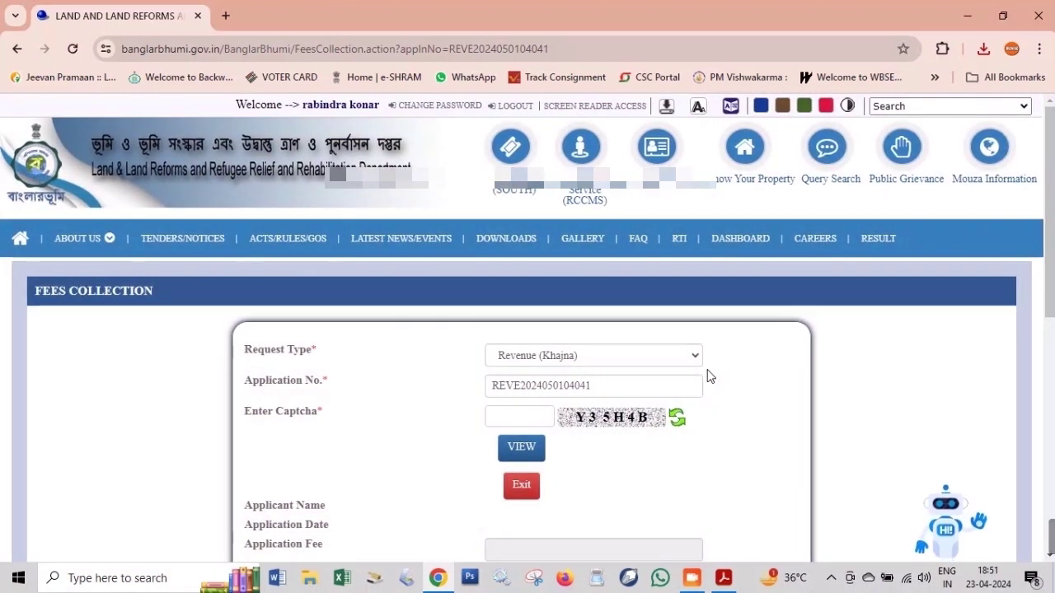
scroll(709, 377, "down", 1)
left_click(537, 342)
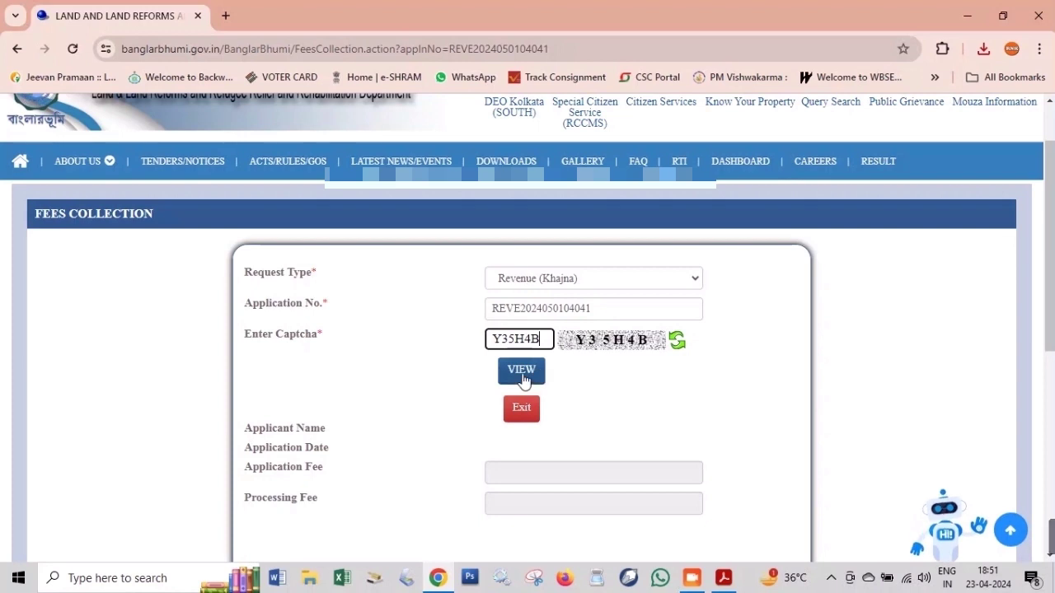
left_click(522, 373)
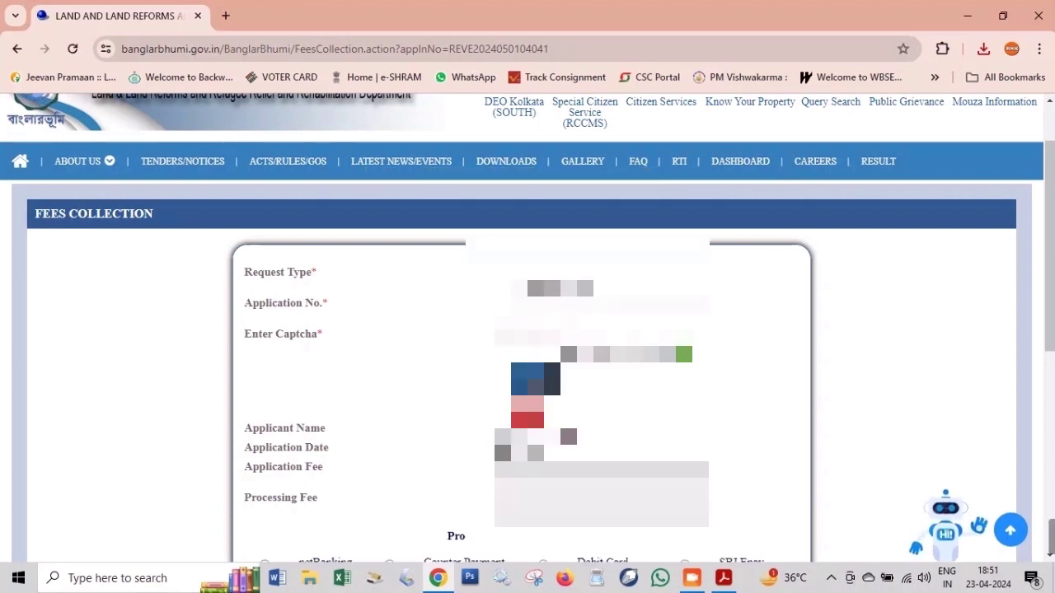
Choose netBanking as the payment method and proceed to the Payment Through GRIPS page.
scroll(528, 330, "down", 1)
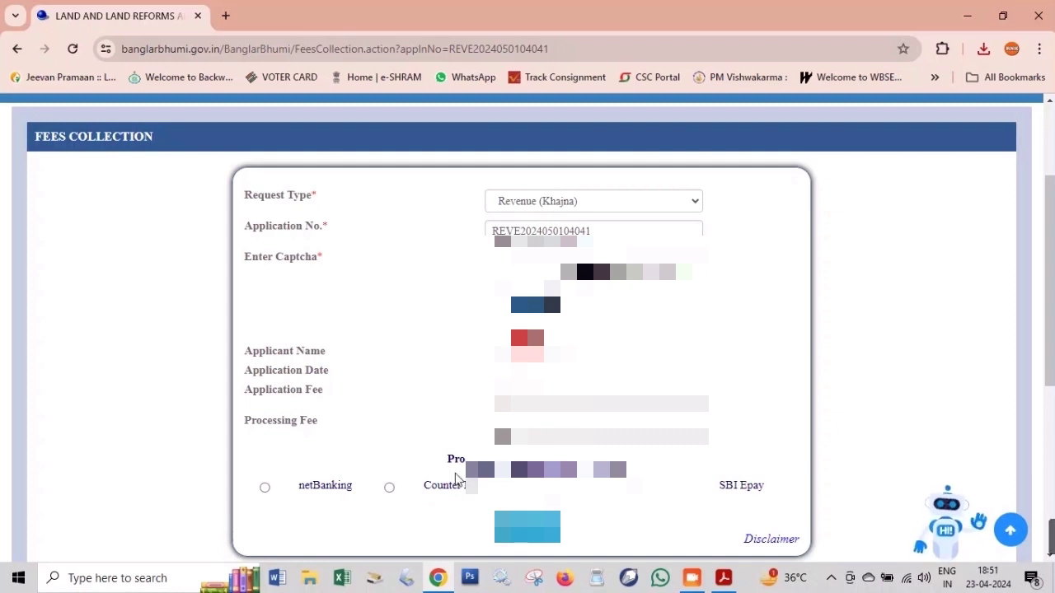
scroll(457, 480, "down", 1)
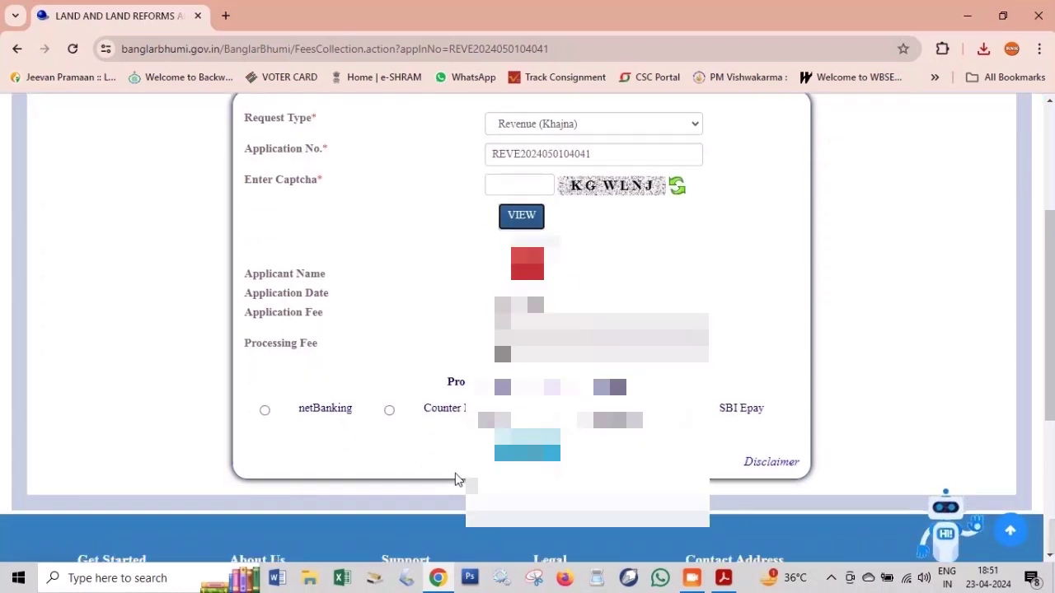
left_click(264, 411)
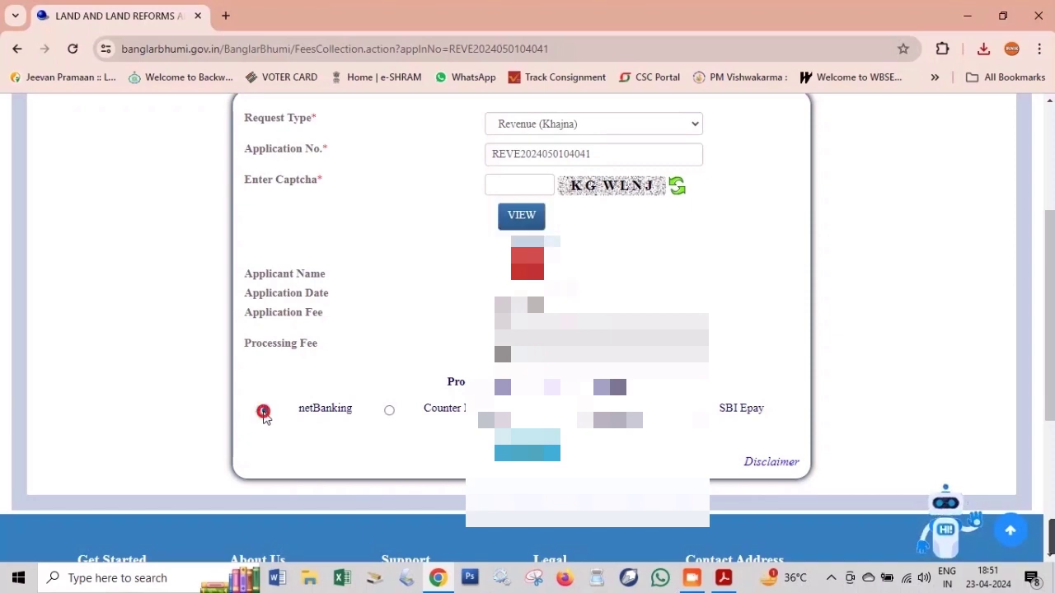
left_click(389, 412)
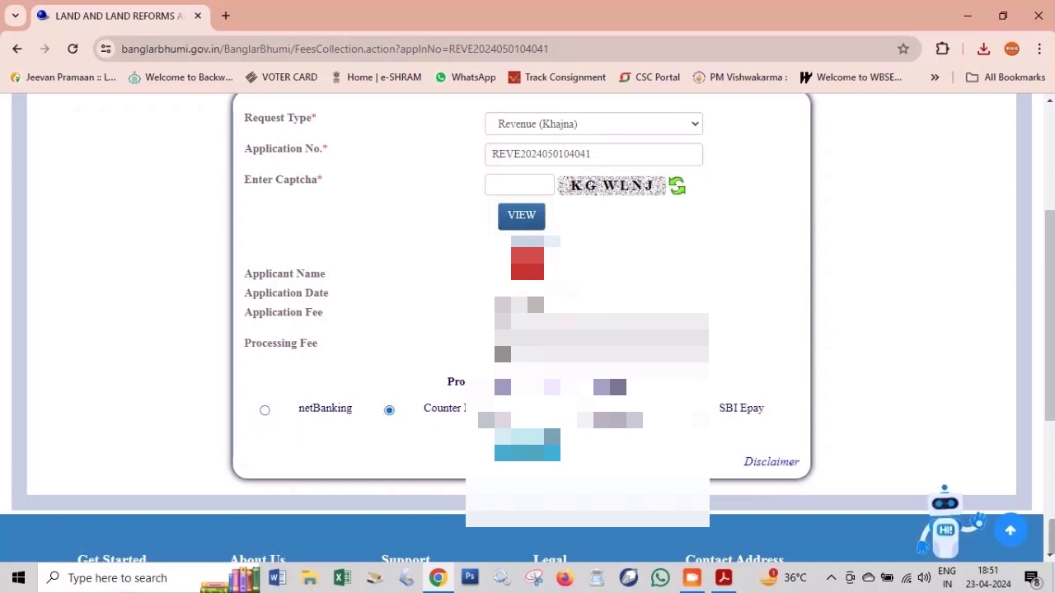
left_click(552, 421)
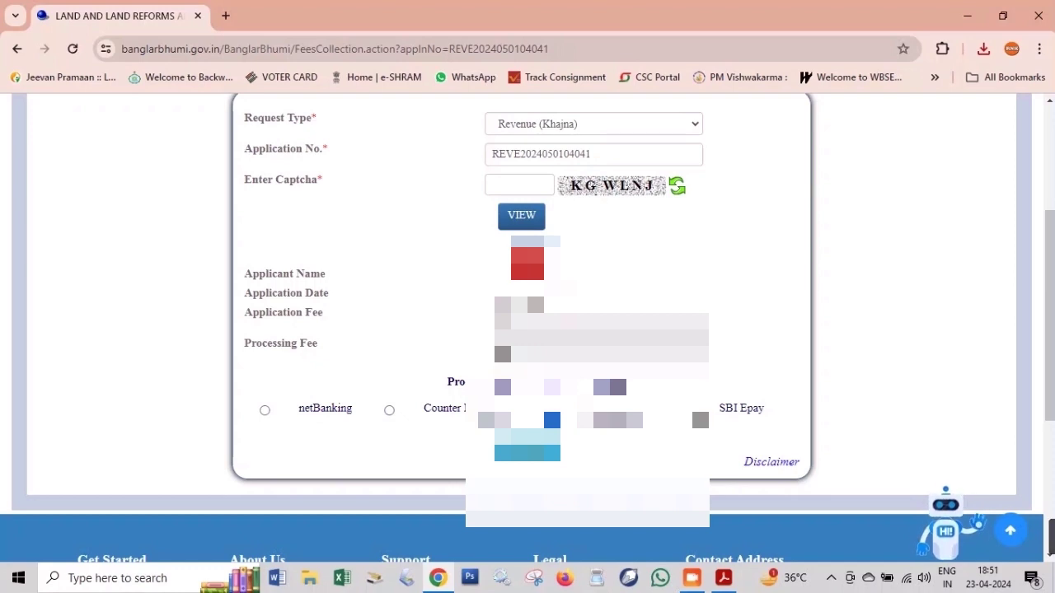
left_click(265, 411)
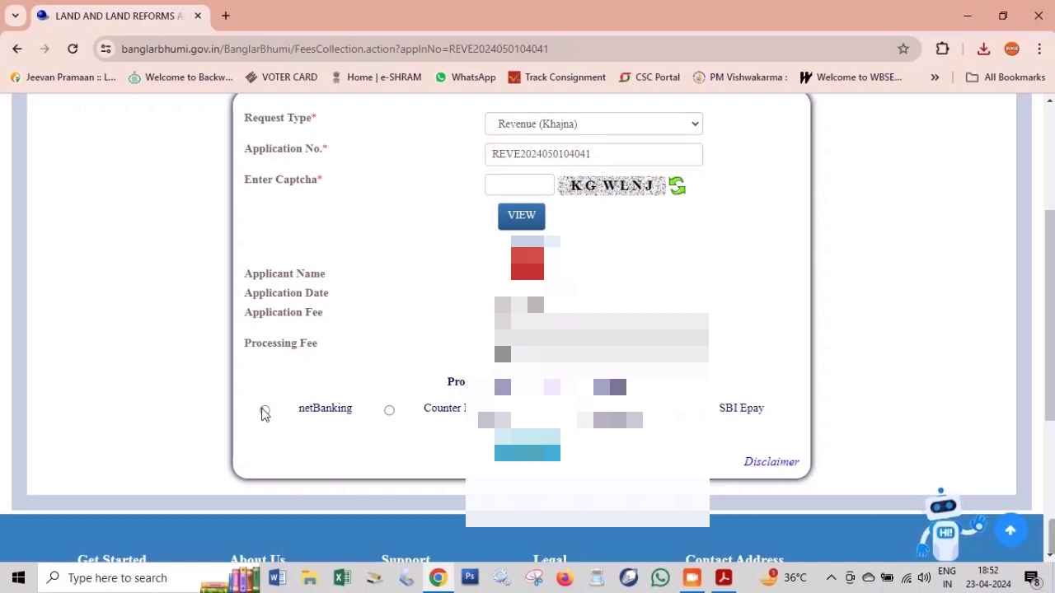
left_click(523, 452)
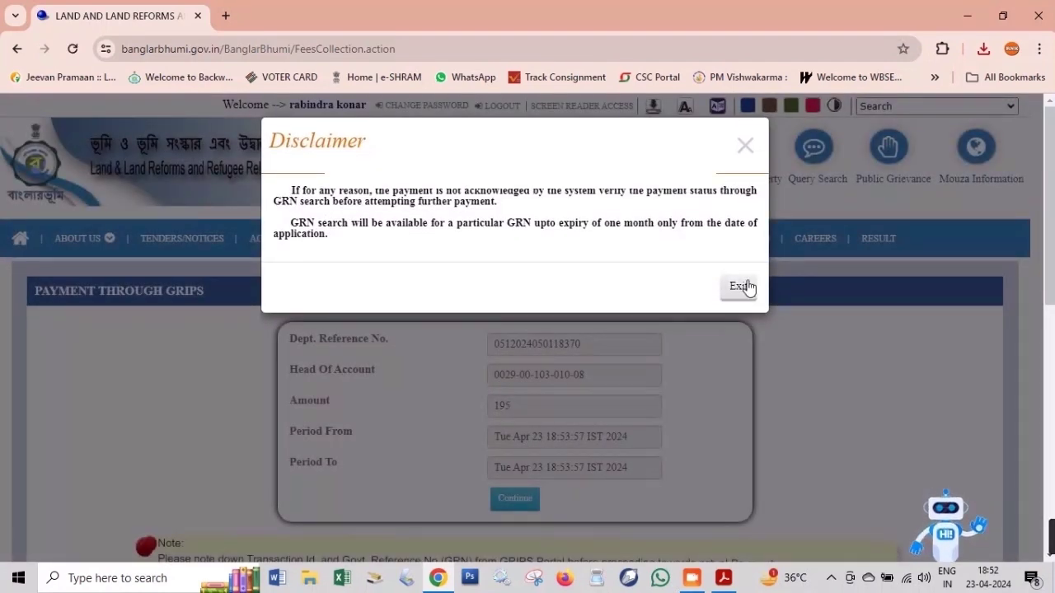
Exit the disclaimer and continue the ₹195 payment to the GRIPS 2.0 portal.
left_click(742, 287)
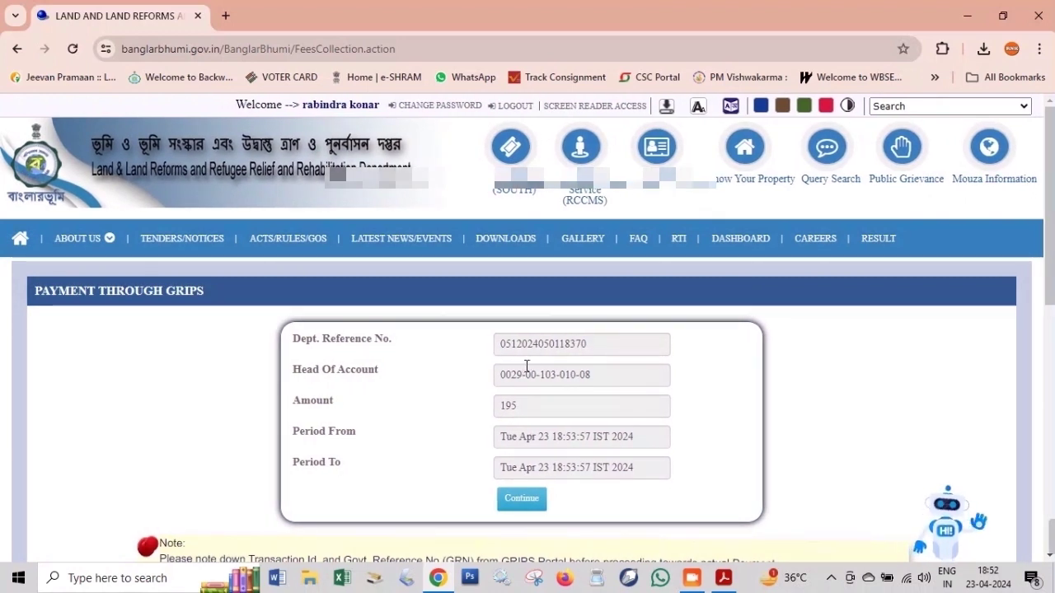
left_click(520, 500)
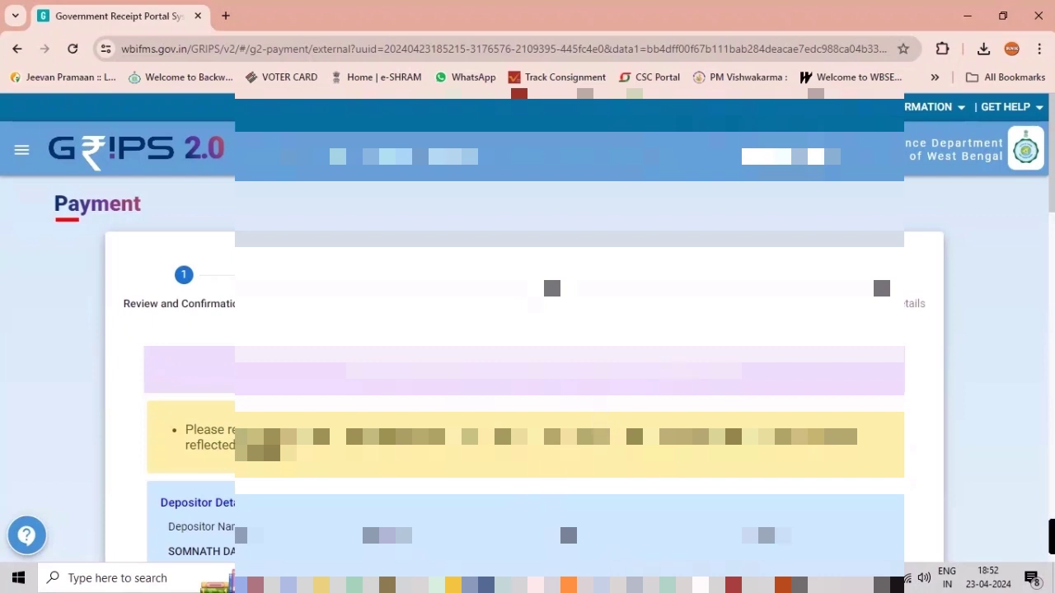
Review the depositor details, tick 'Verified and checked', and move to payment mode selection.
left_click_drag(545, 379, 709, 380)
scroll(527, 330, "down", 5)
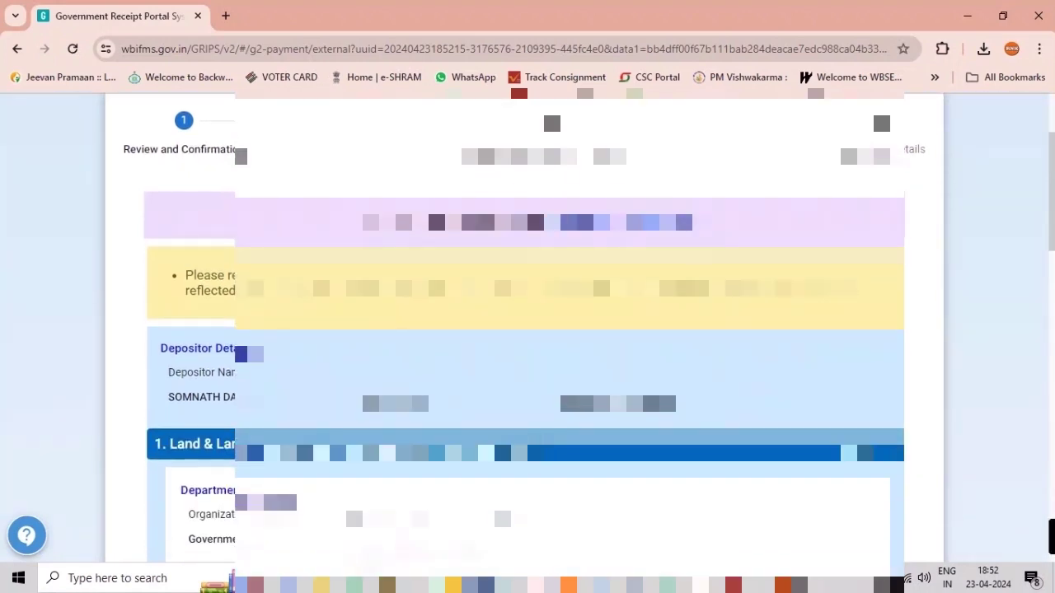
scroll(683, 381, "down", 9)
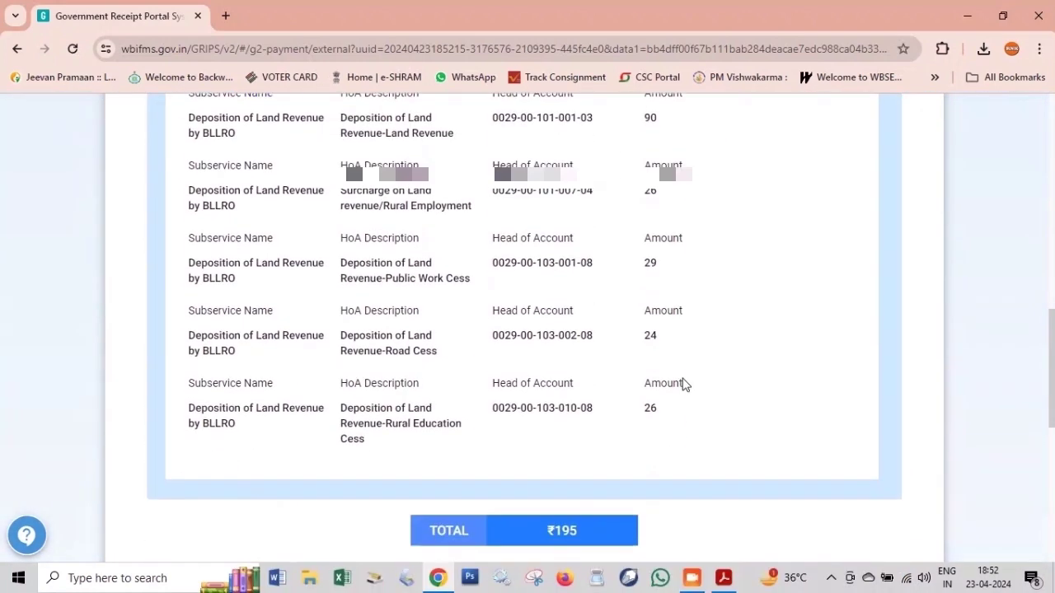
left_click(469, 300)
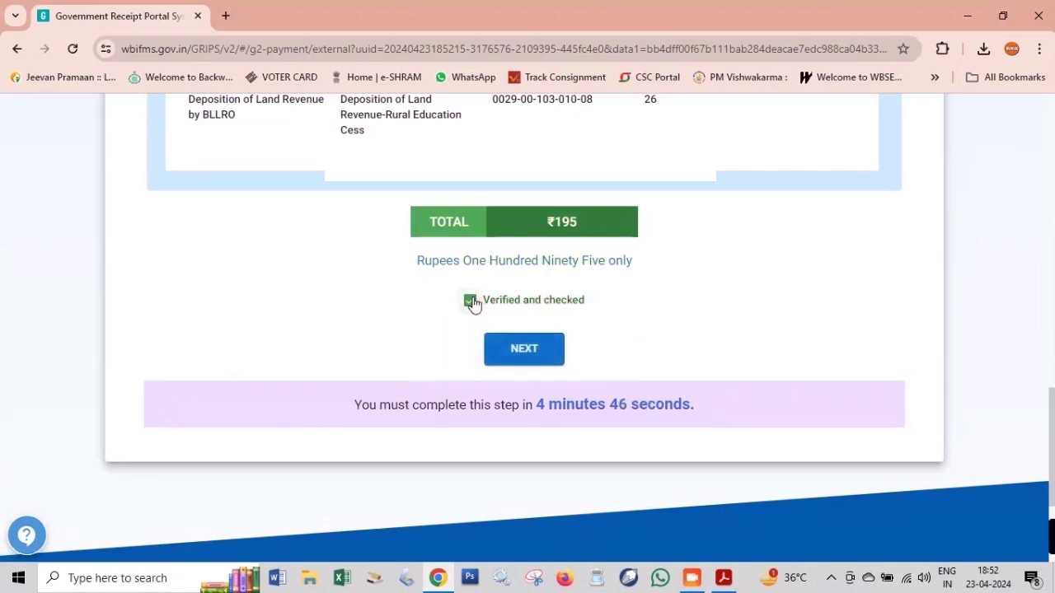
left_click(519, 348)
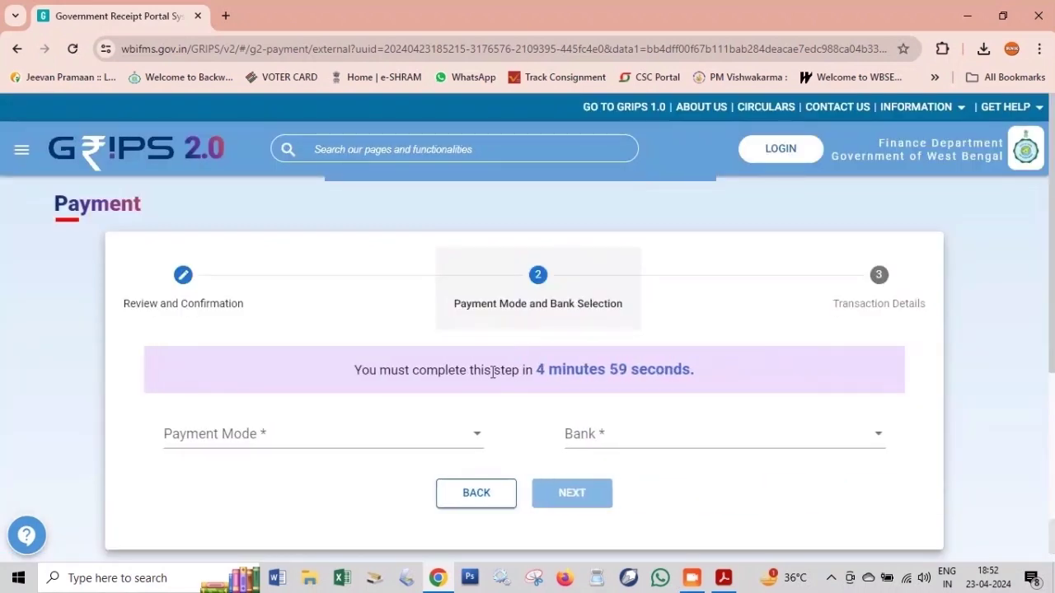
Choose Online Payment with State Bank of India and submit to generate the Payment ID and GRN.
left_click(476, 435)
left_click(213, 431)
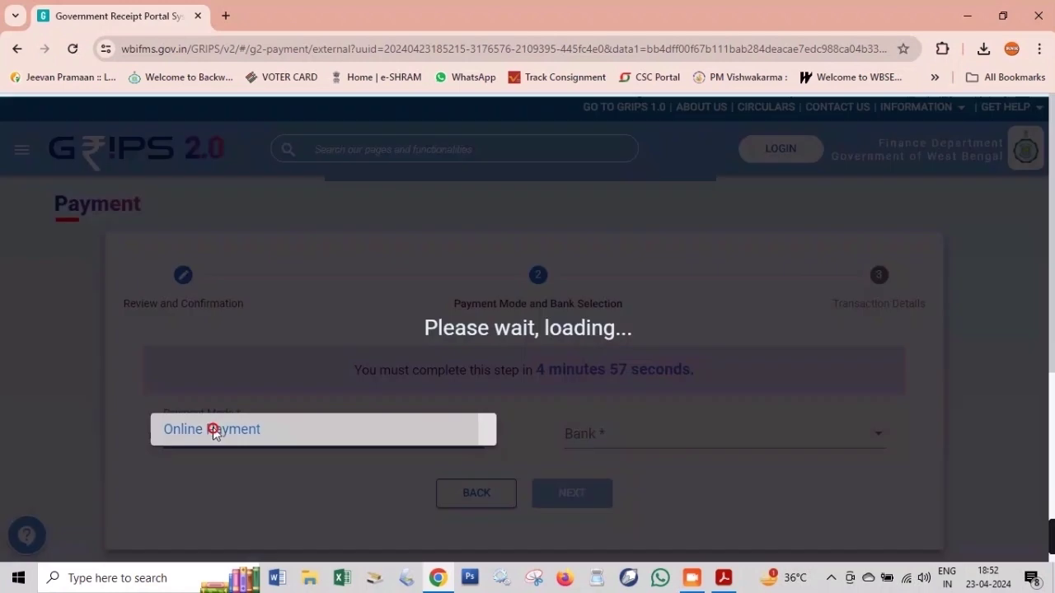
left_click(593, 441)
scroll(593, 441, "down", 5)
scroll(593, 441, "up", 5)
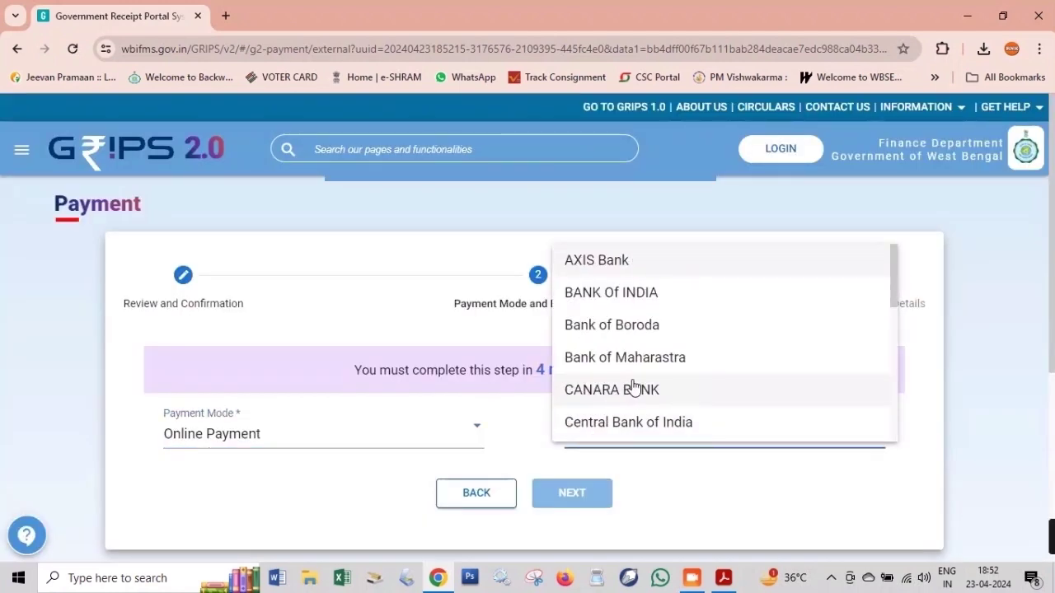
scroll(651, 371, "down", 4)
scroll(653, 370, "down", 4)
left_click(643, 334)
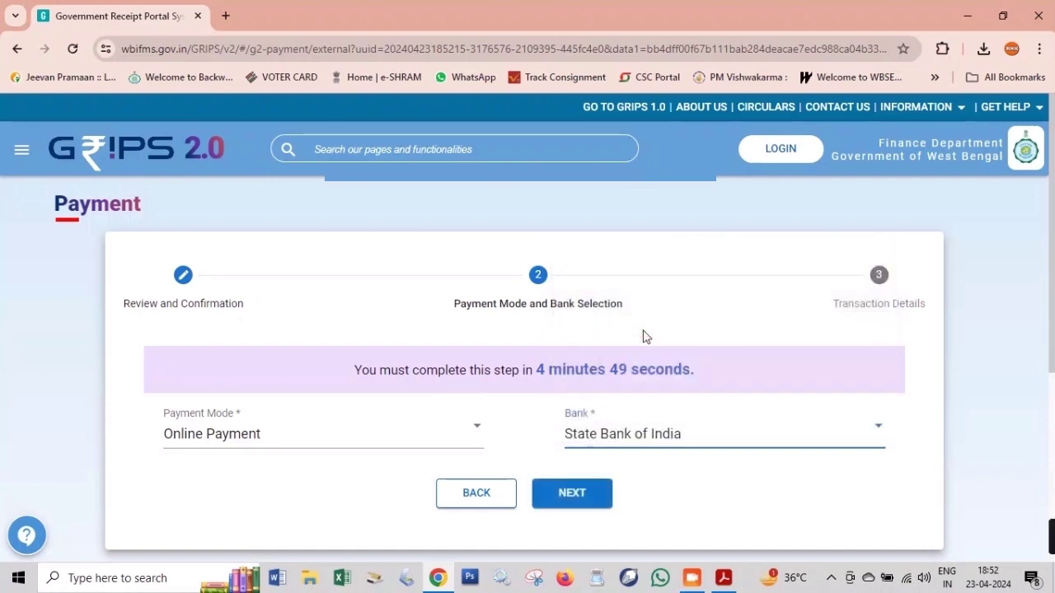
left_click(572, 495)
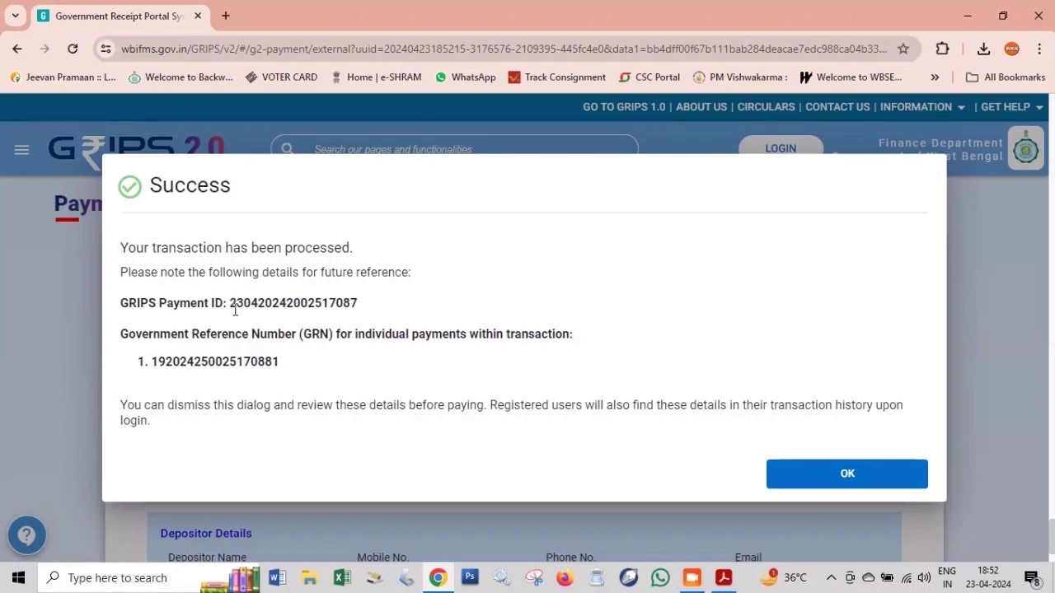
Select and copy the GRIPS Payment ID.
left_click_drag(230, 304, 365, 306)
right_click(349, 300)
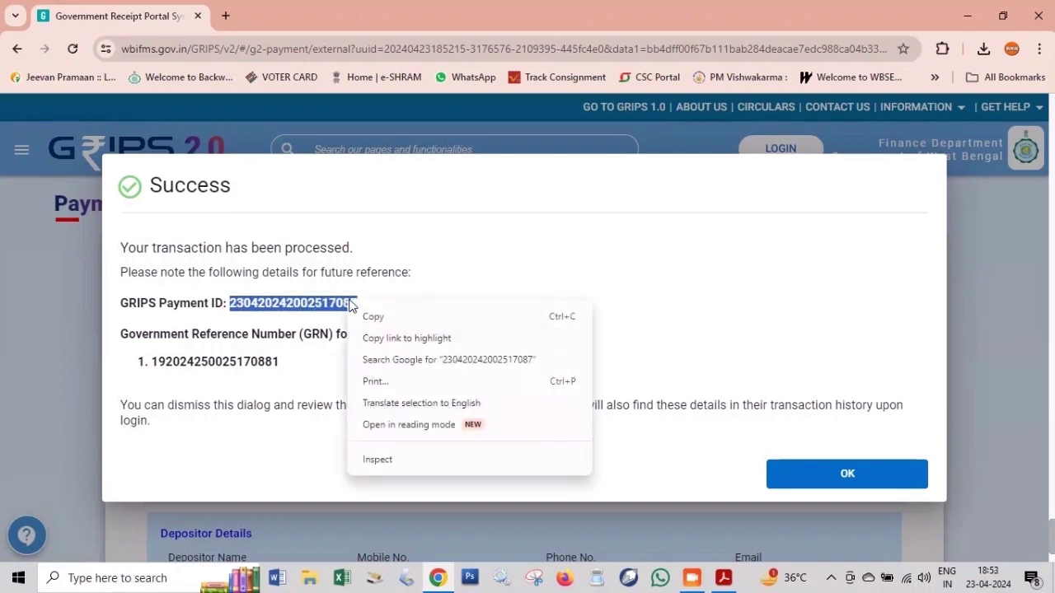
left_click(381, 319)
Dismiss the success notice and pay the ₹195 total through State Bank of India.
left_click(878, 475)
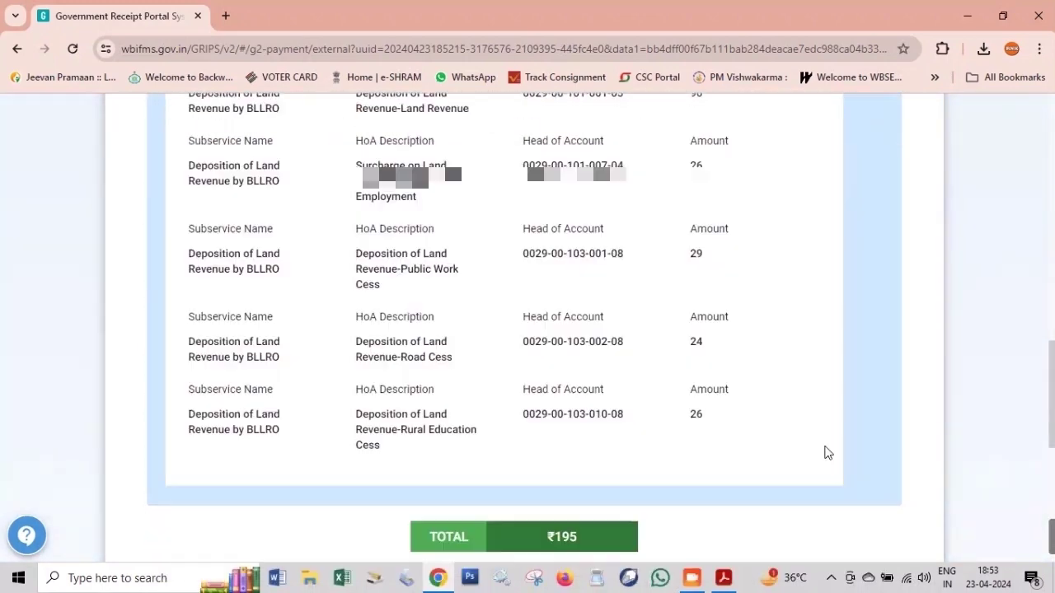
scroll(682, 503, "down", 3)
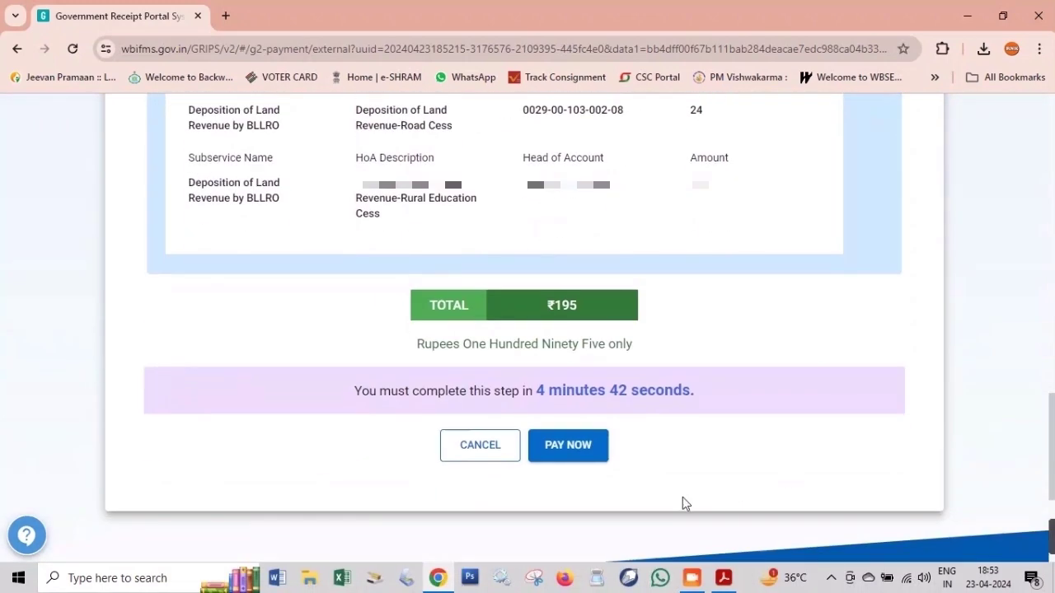
left_click(561, 445)
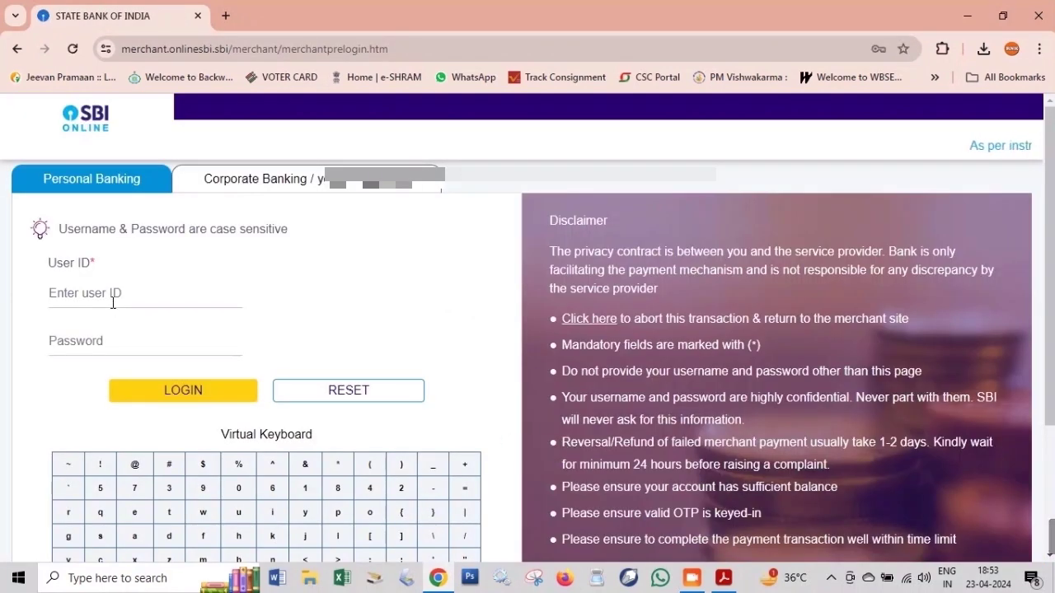
Log in to SBI net banking with the user credentials and review the West Bengal payment details.
left_click(112, 297)
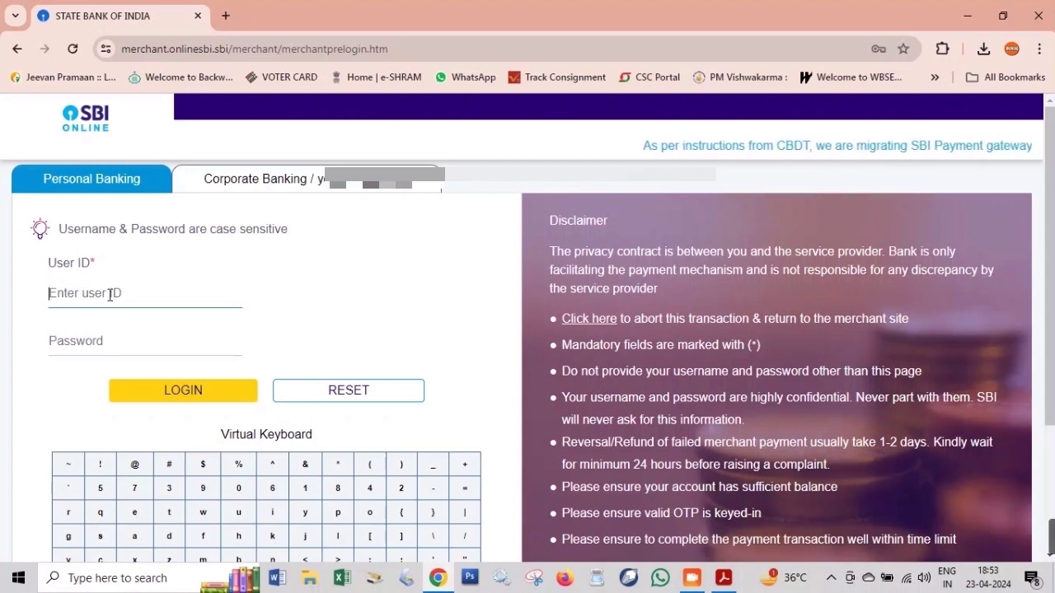
type("***")
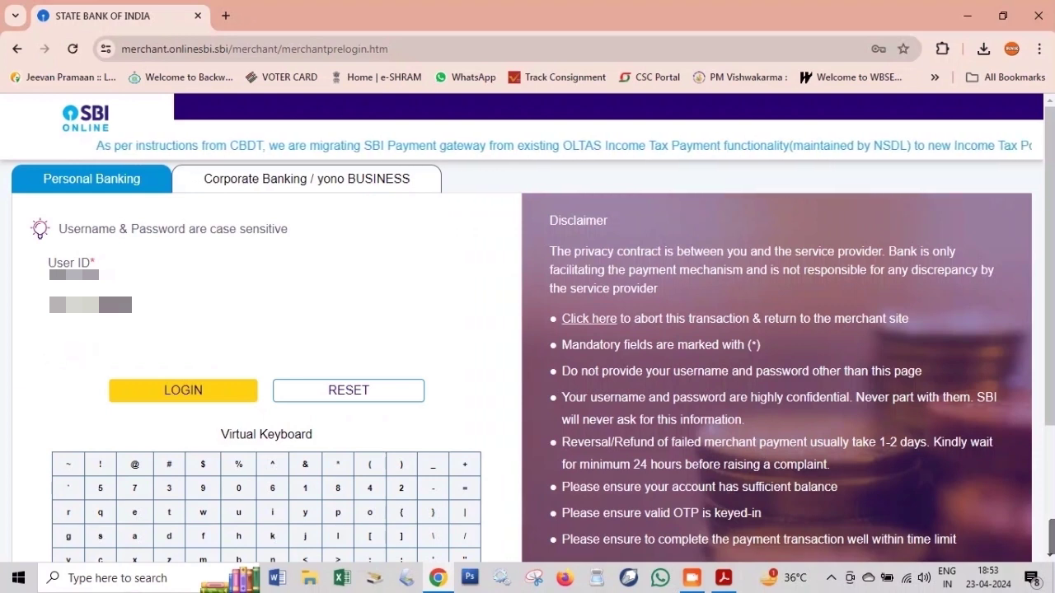
left_click(164, 388)
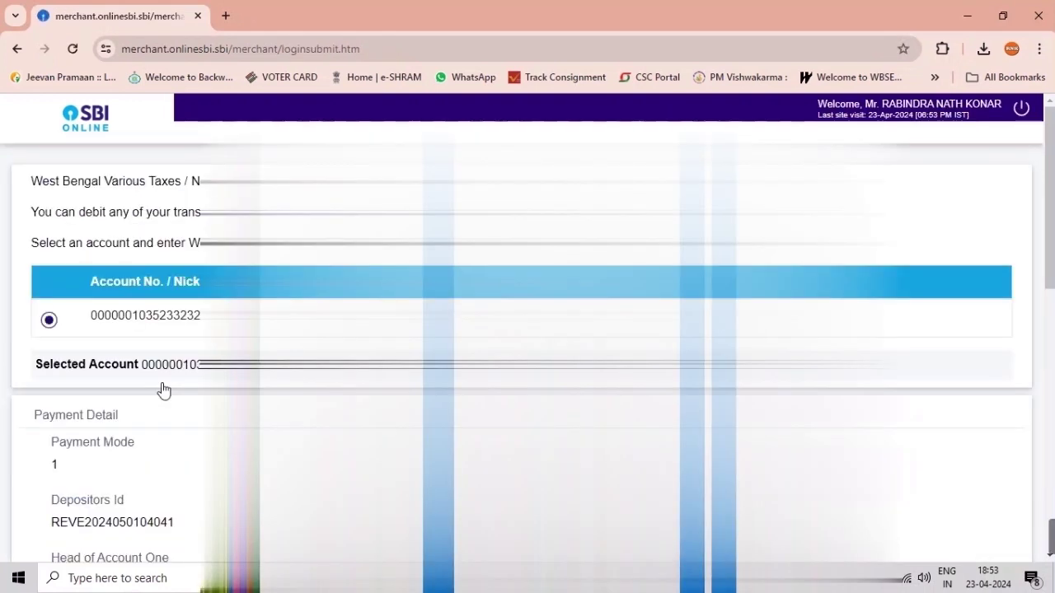
scroll(527, 330, "down", 8)
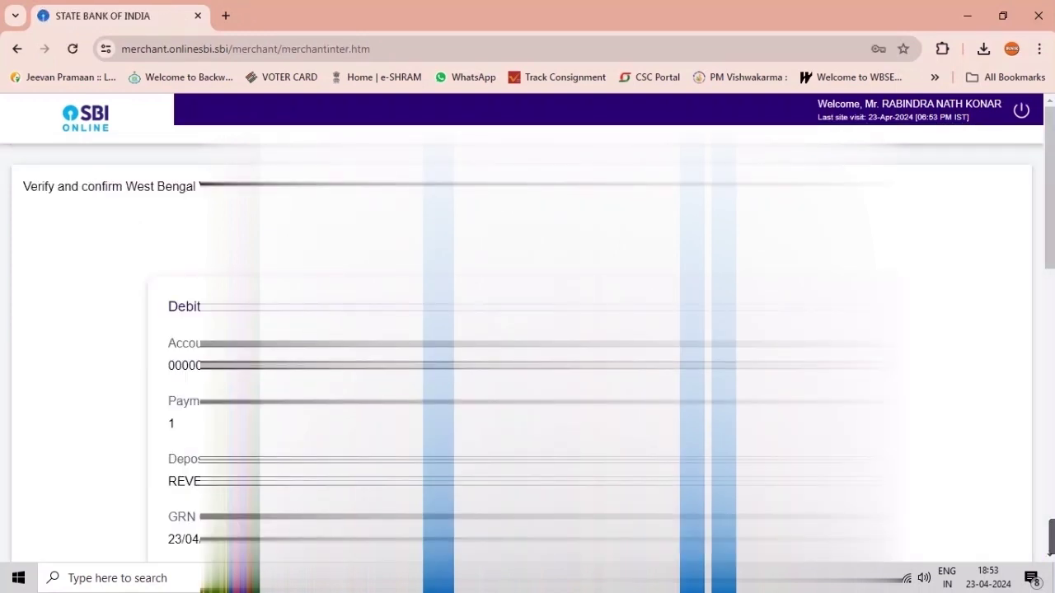
scroll(528, 346, "down", 8)
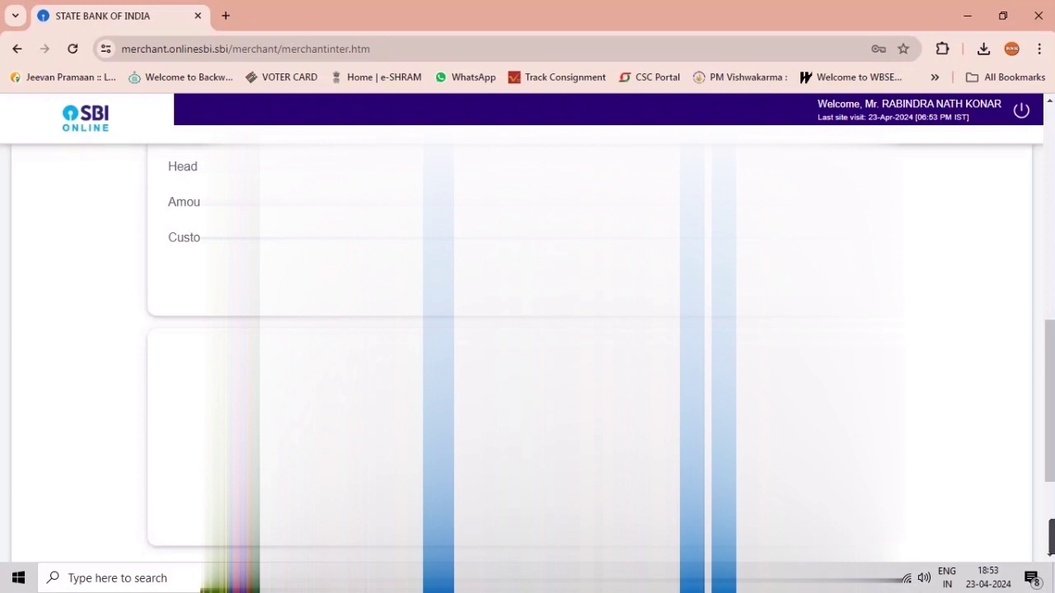
Download the ₹195 payment success receipt as a PDF, then return to Chrome from Acrobat.
scroll(528, 330, "down", 2)
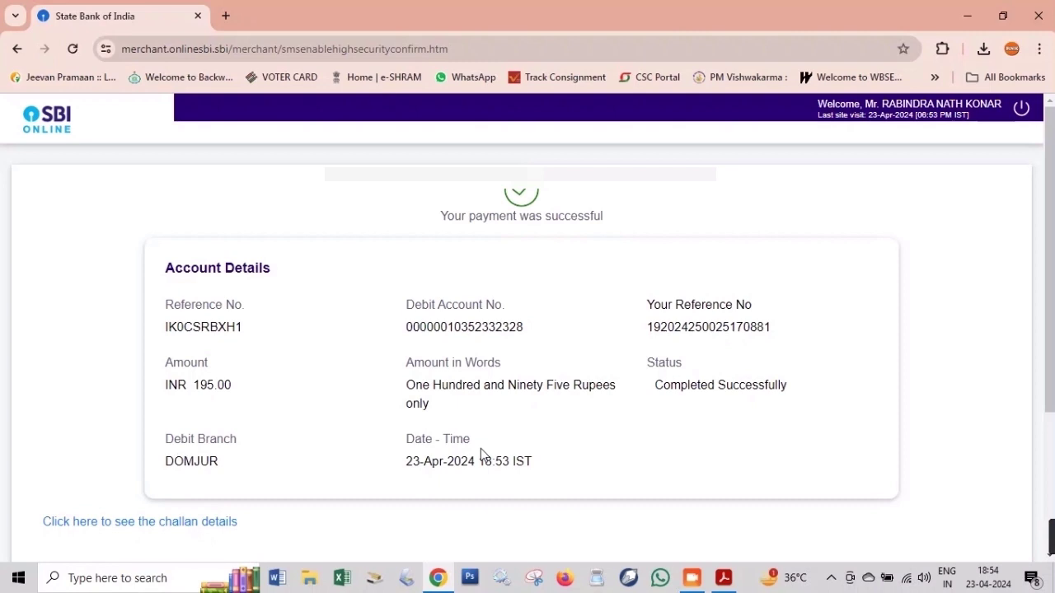
scroll(482, 452, "down", 2)
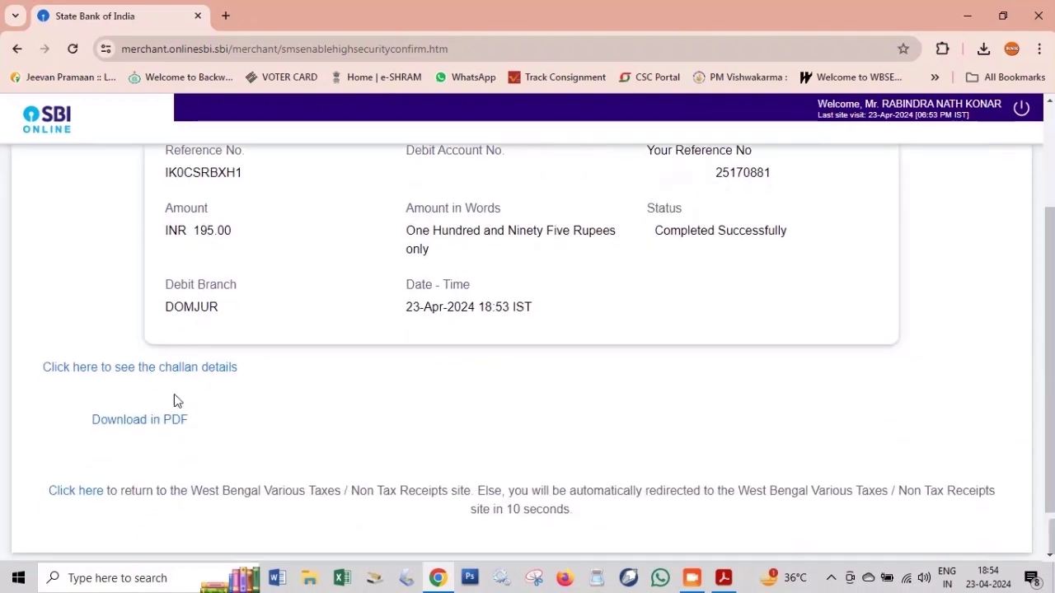
left_click(145, 419)
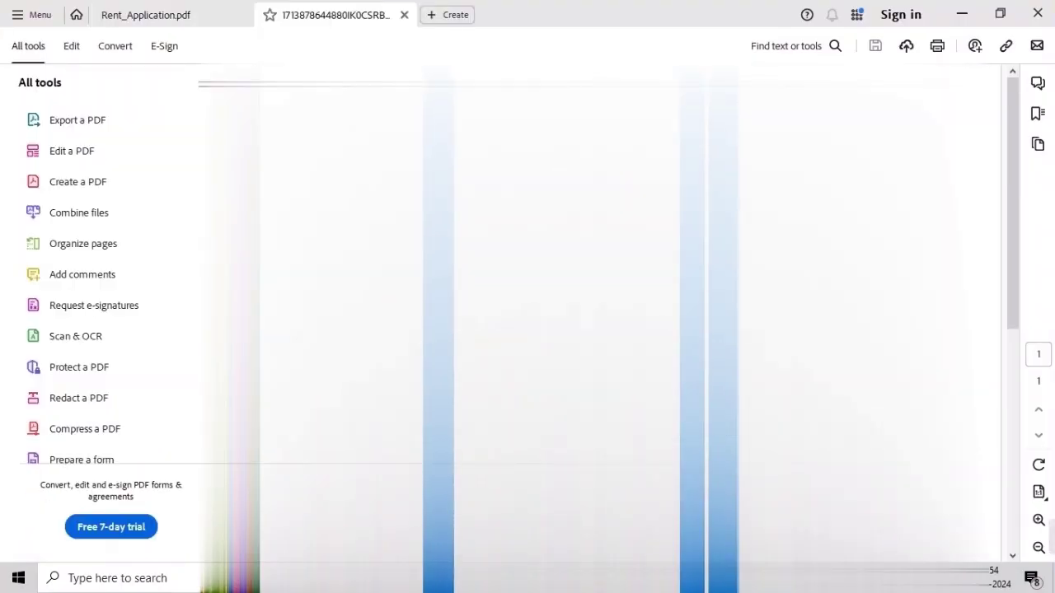
left_click(437, 569)
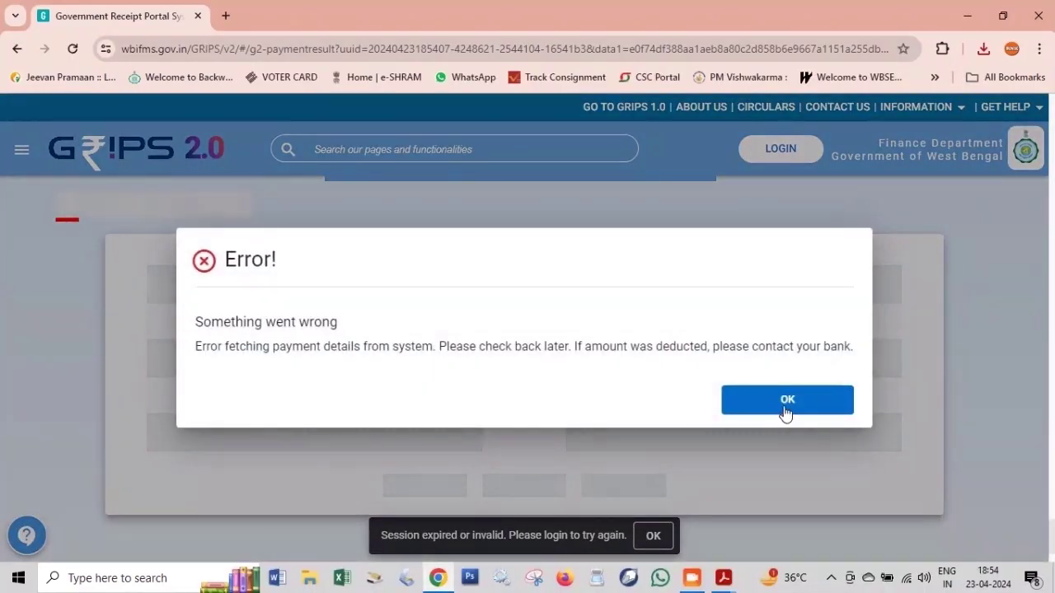
Dismiss the error and open GRN Status with Search By set to Payment ID.
left_click(786, 401)
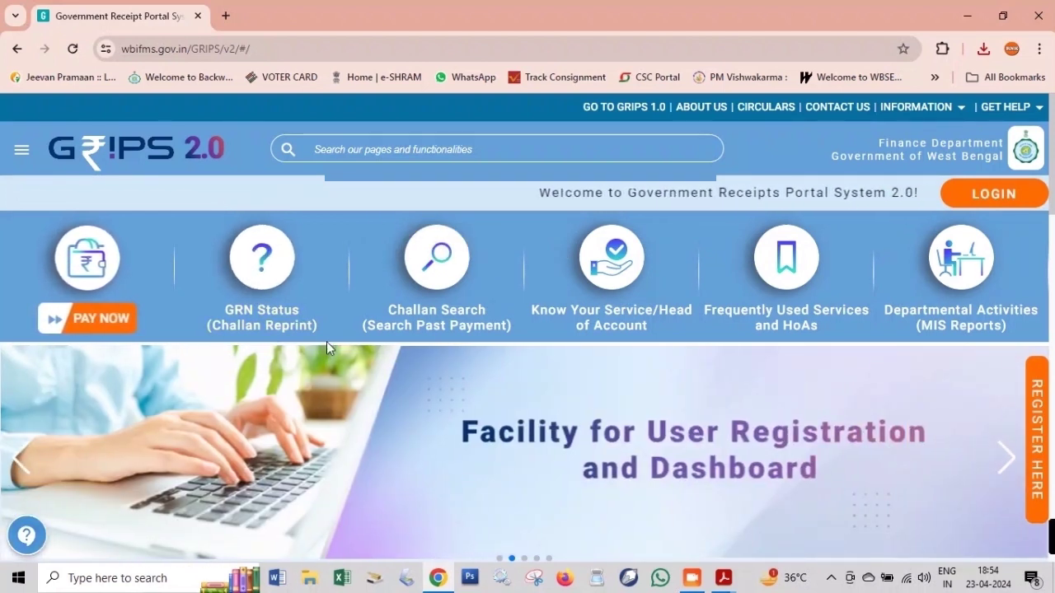
left_click(260, 282)
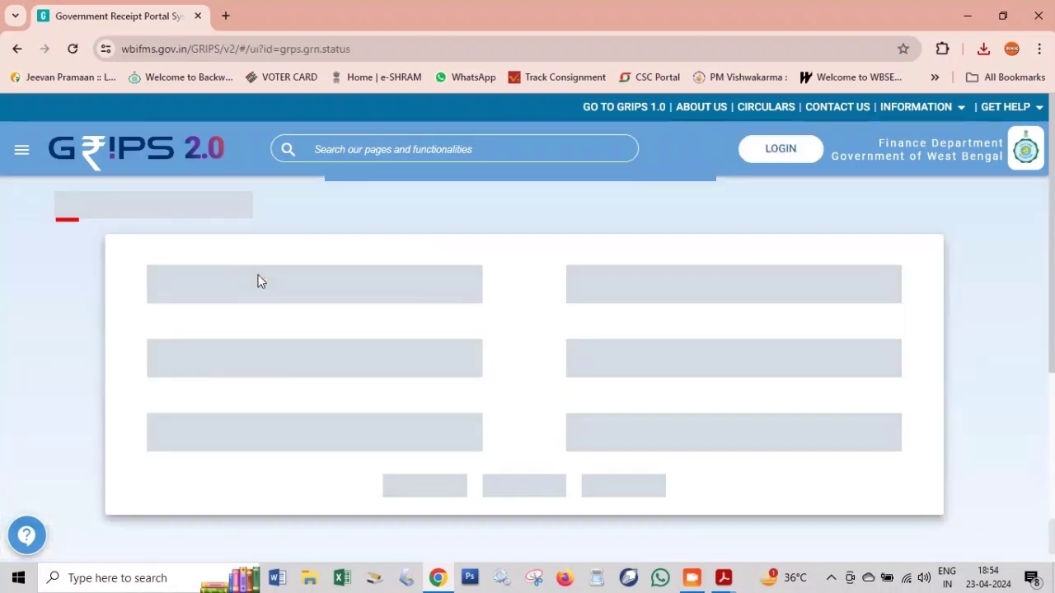
left_click(239, 284)
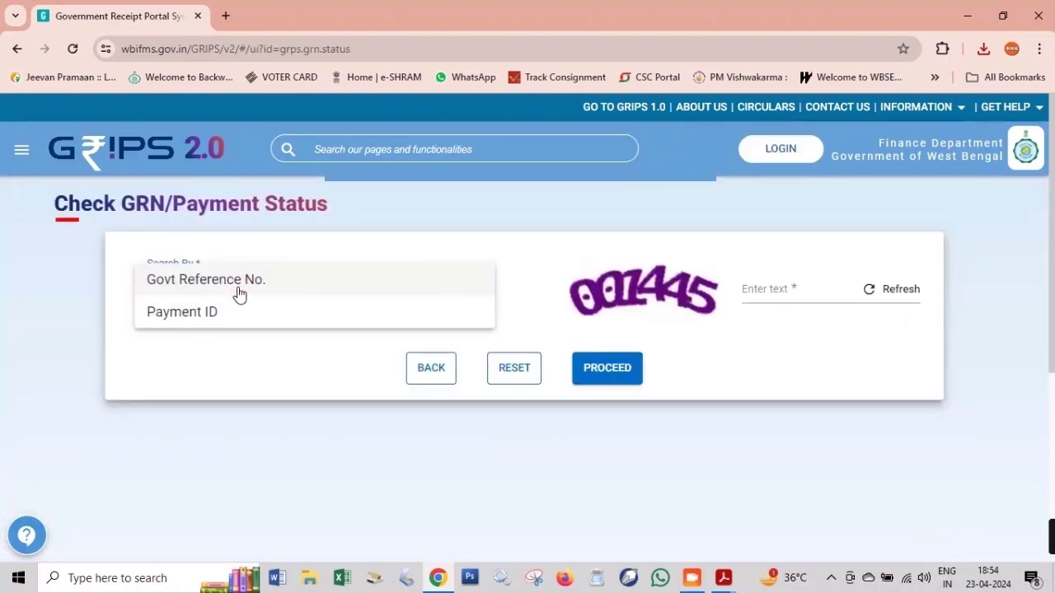
left_click(211, 311)
Paste the Payment ID, enter the captcha, confirm it's Successful, and download challan.pdf.
left_click(571, 283)
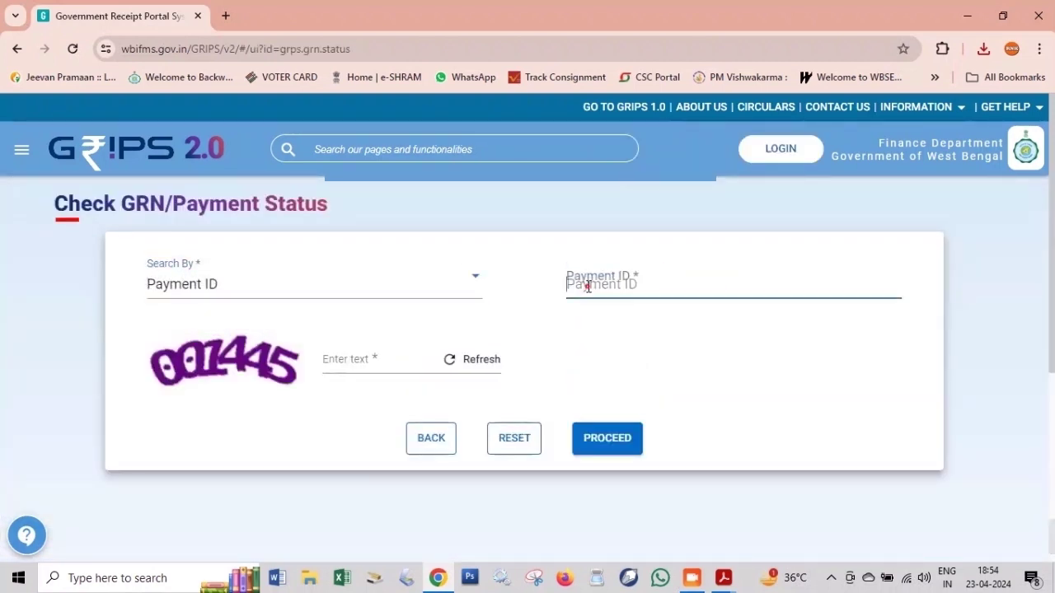
key("ctrl+v")
left_click(393, 361)
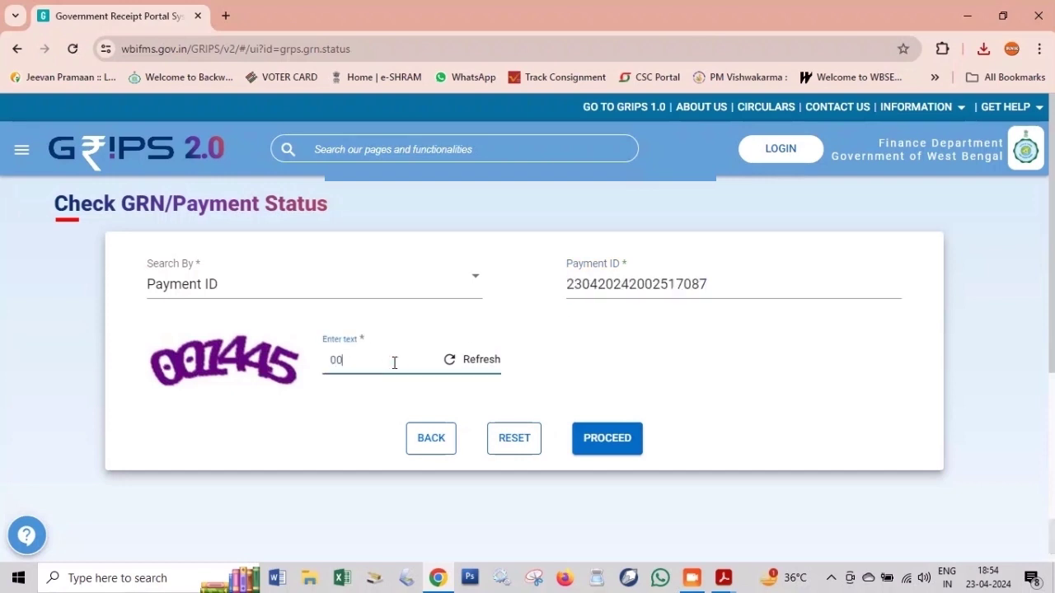
left_click(607, 438)
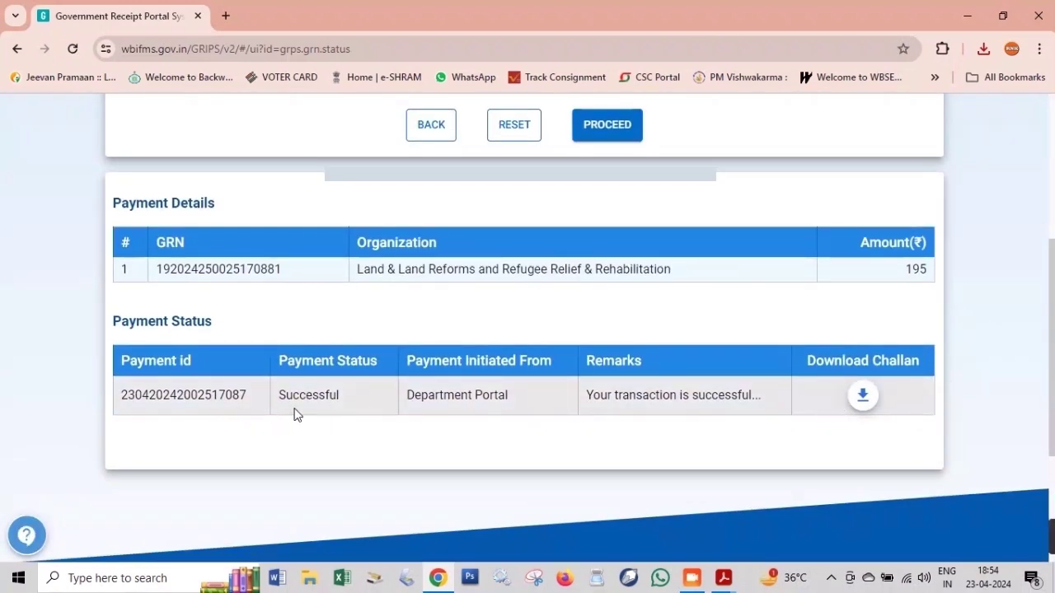
left_click(861, 400)
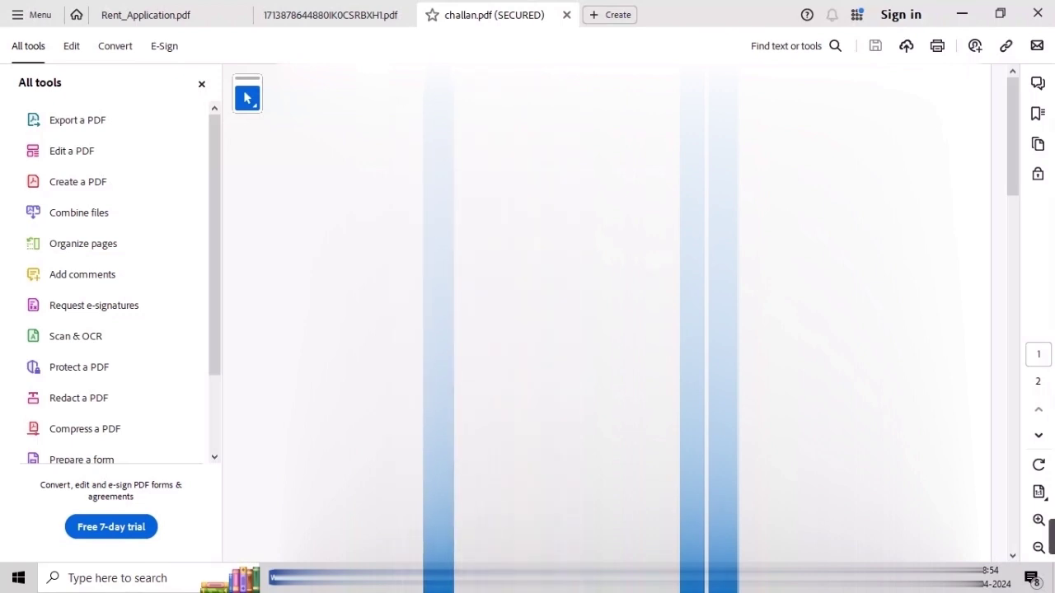
left_click(436, 579)
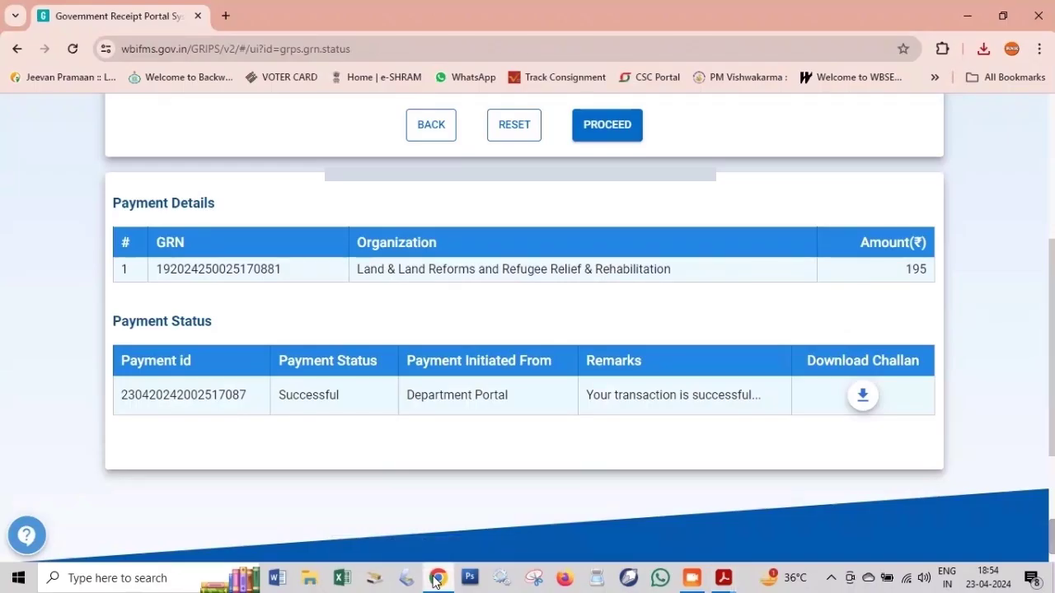
Go to banglarbhumi.gov.in and open GRN Search from the citizen services list.
scroll(450, 335, "up", 4)
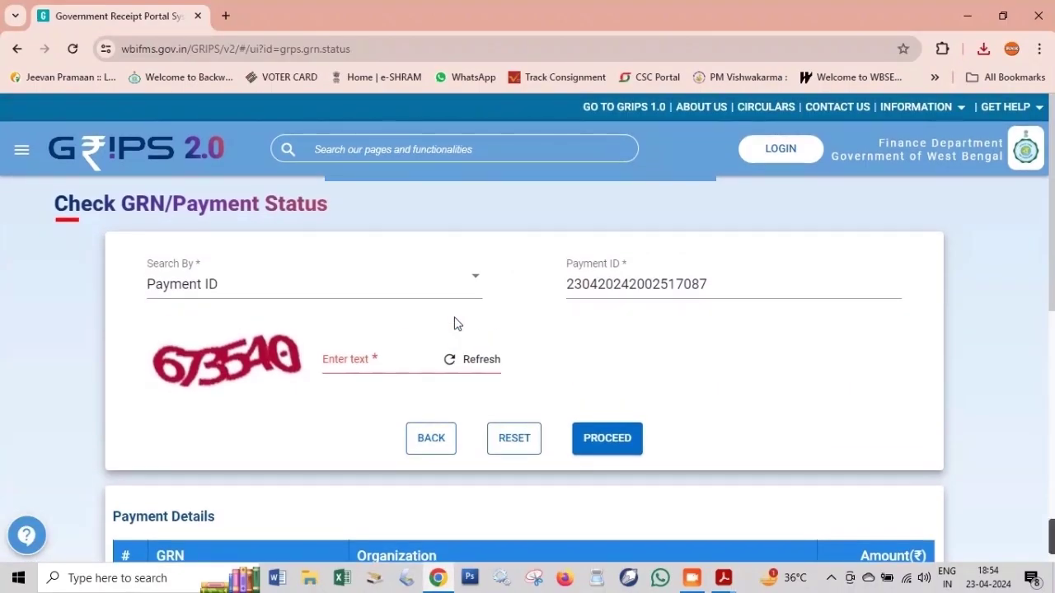
left_click(360, 47)
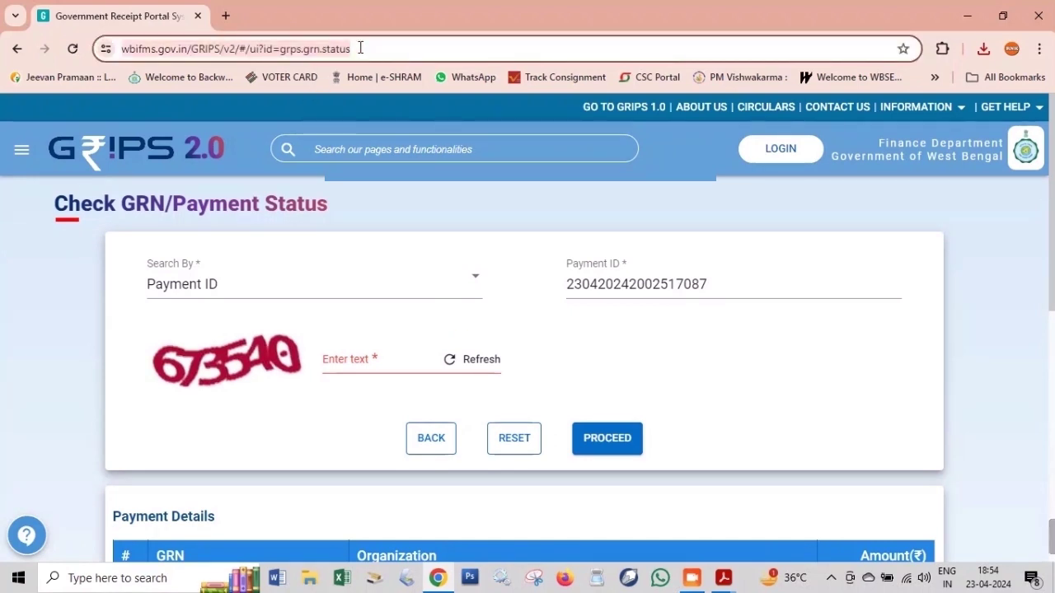
type("bang")
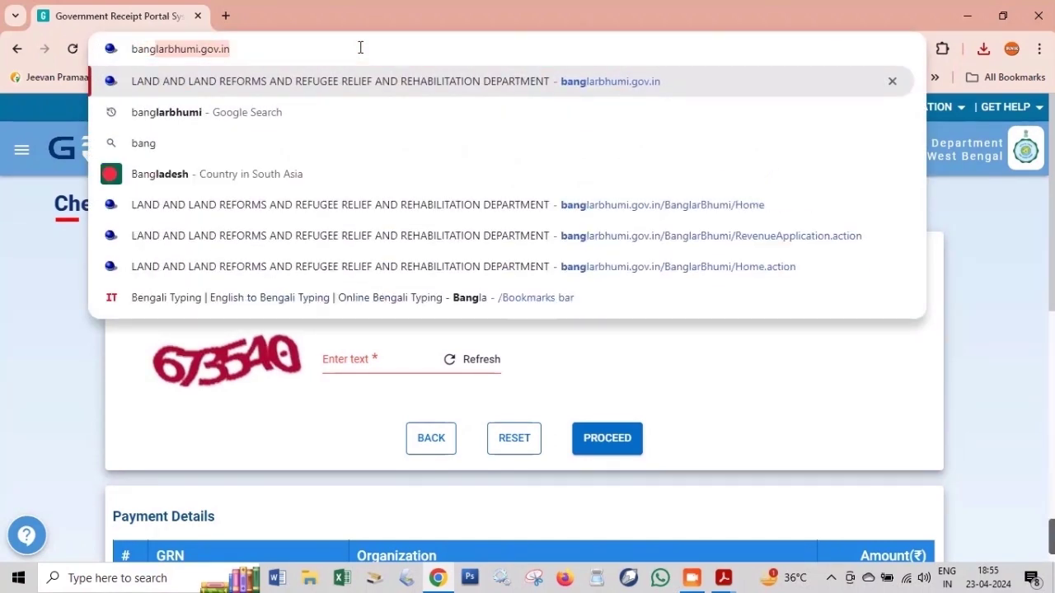
key("Return")
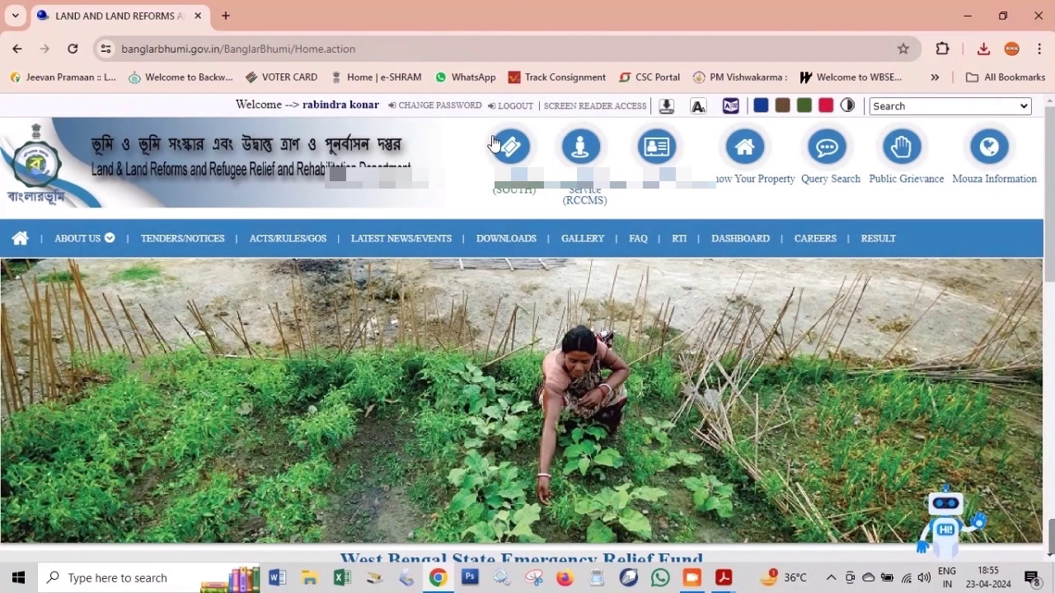
left_click(655, 149)
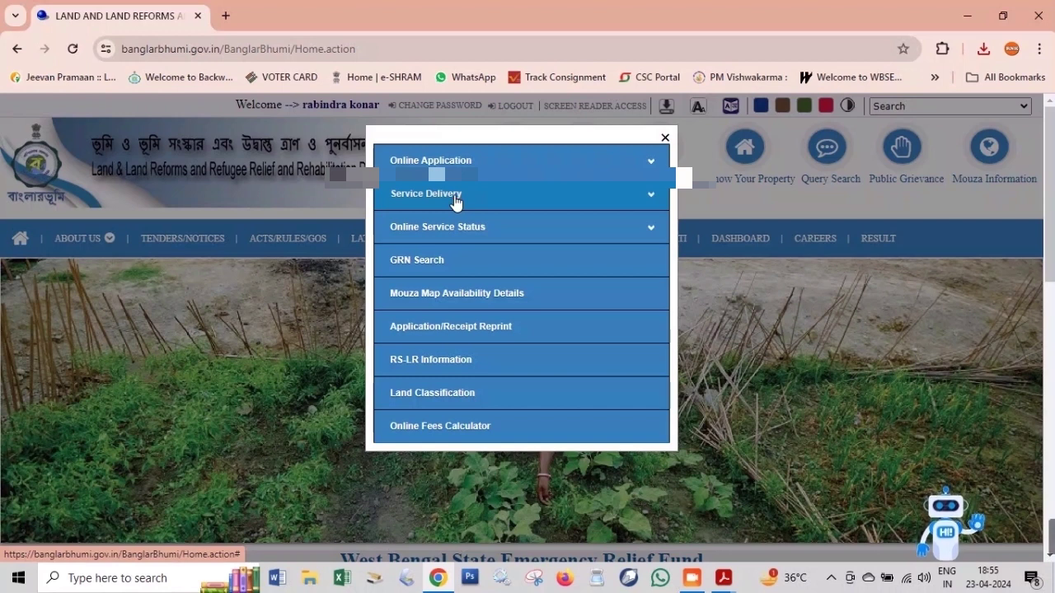
left_click(429, 262)
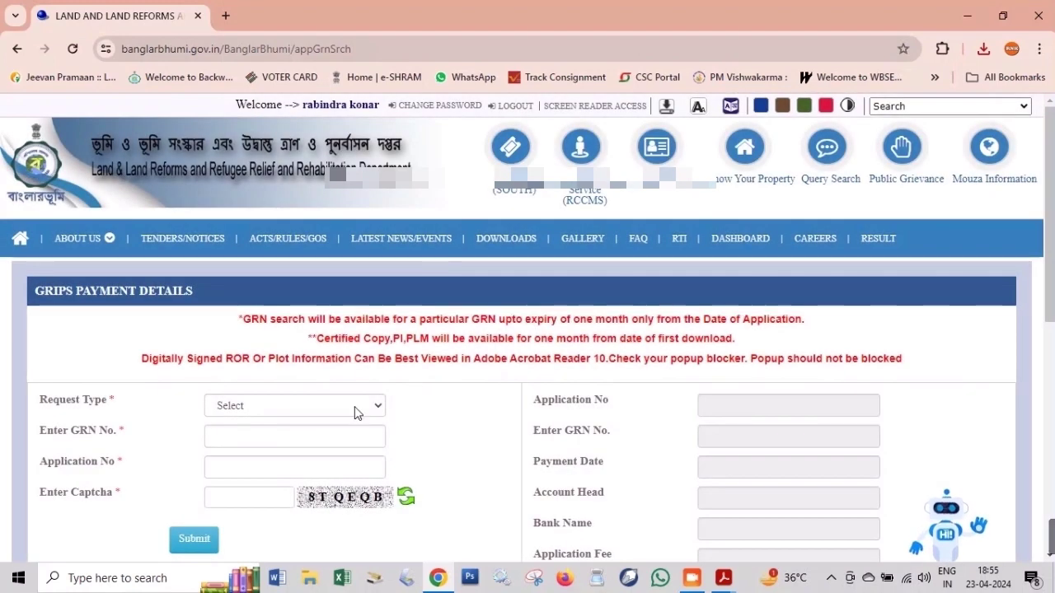
left_click(350, 407)
left_click(276, 479)
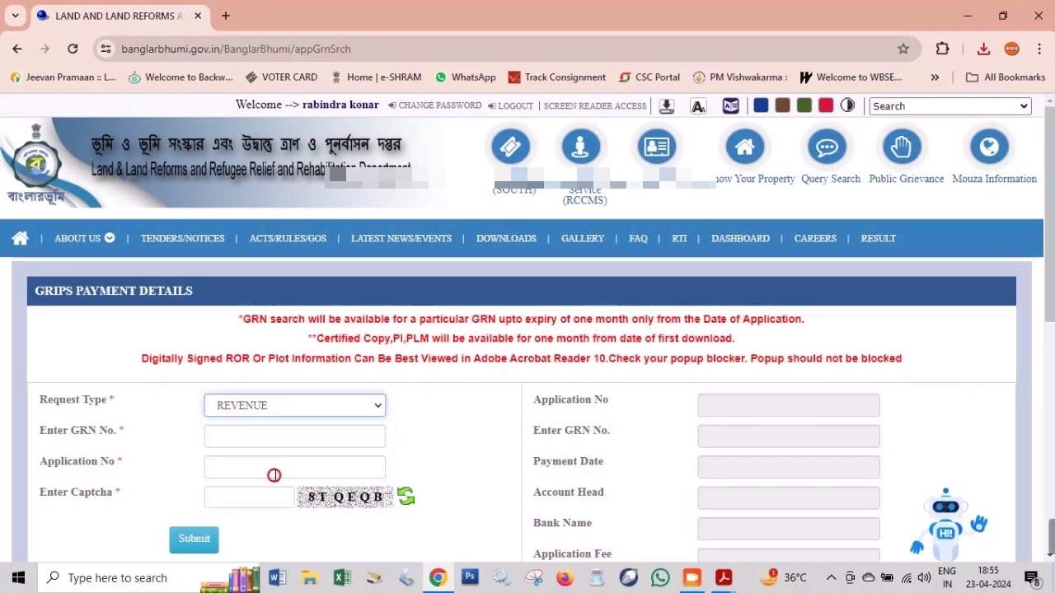
left_click(280, 436)
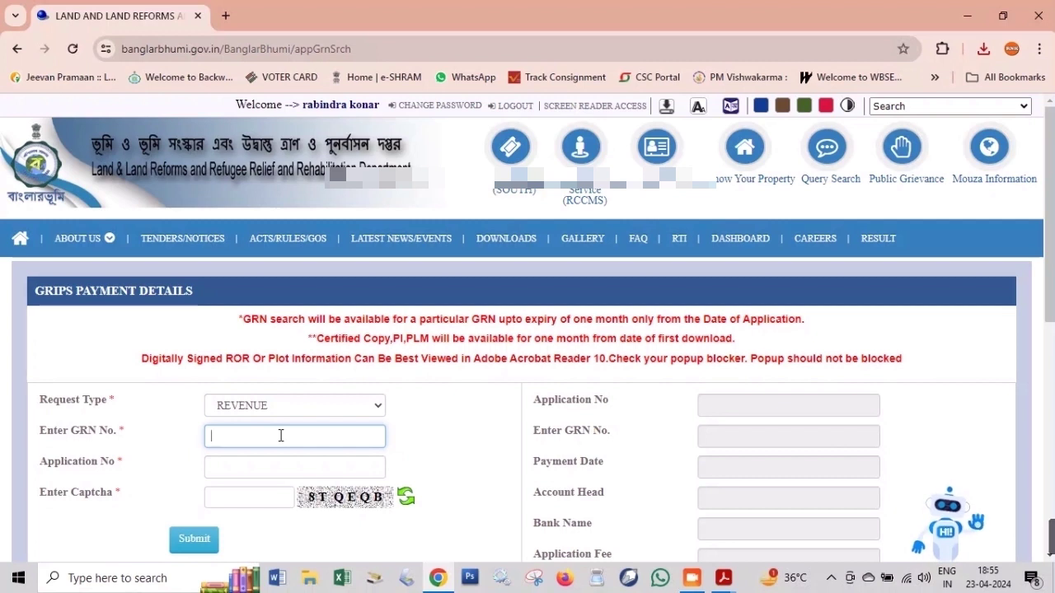
key("ctrl+v")
key("Tab")
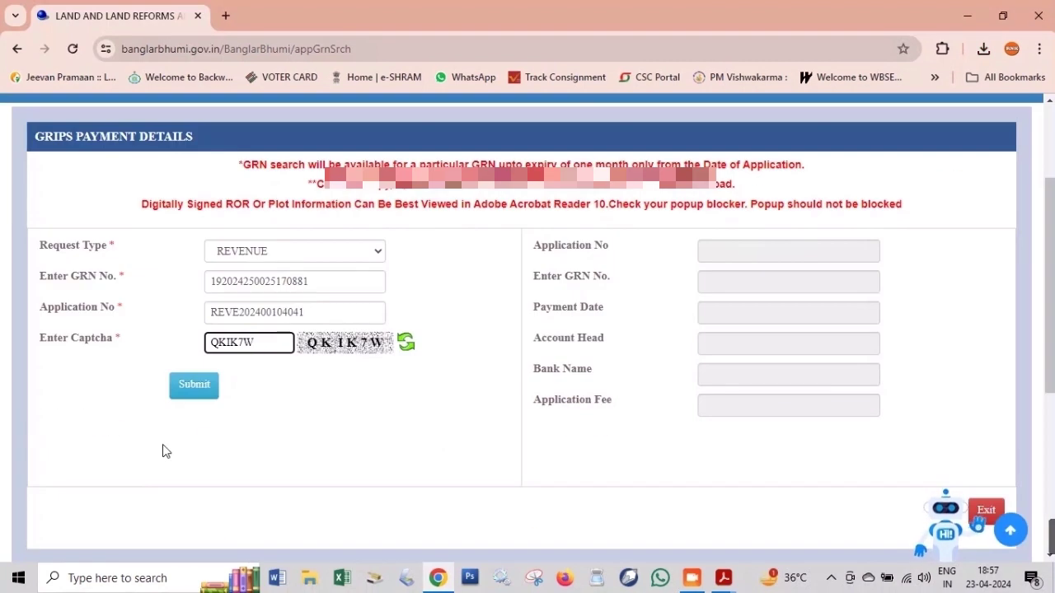
left_click(193, 386)
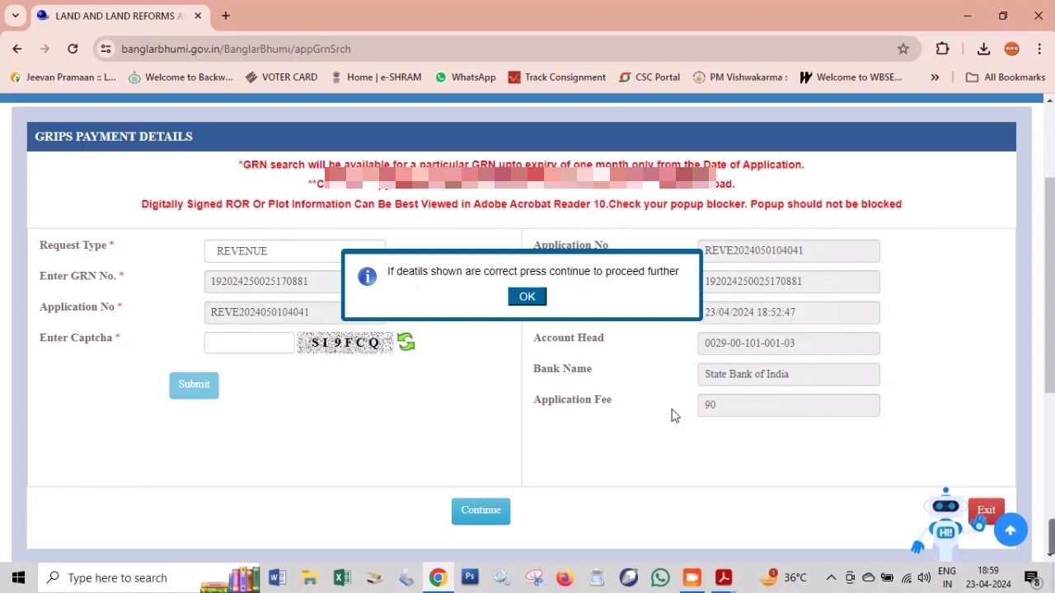
Confirm the verified successful payment, then exit to the Banglarbhumi home page.
left_click(526, 297)
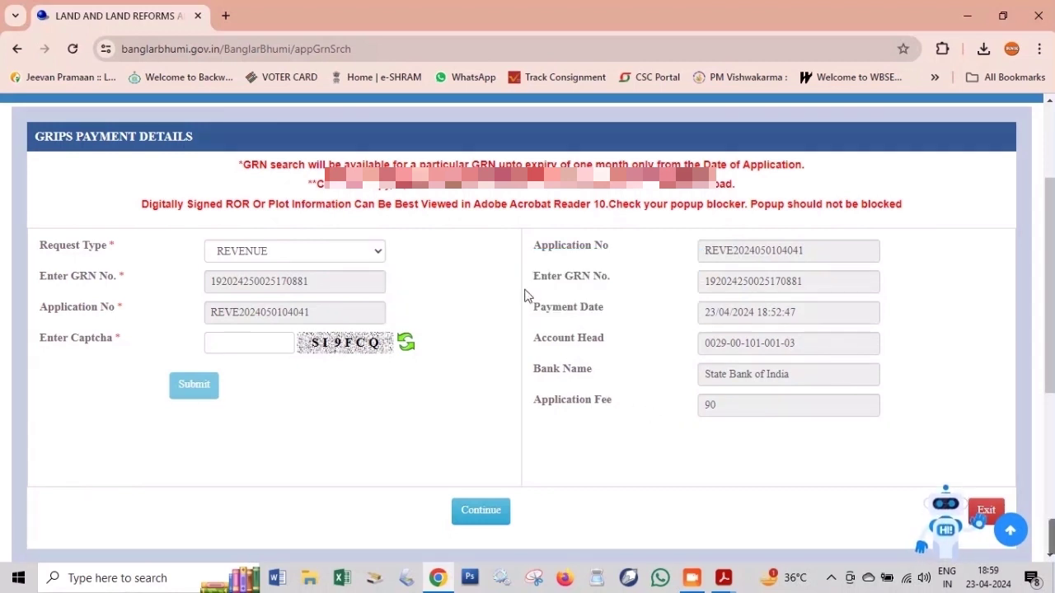
left_click(485, 512)
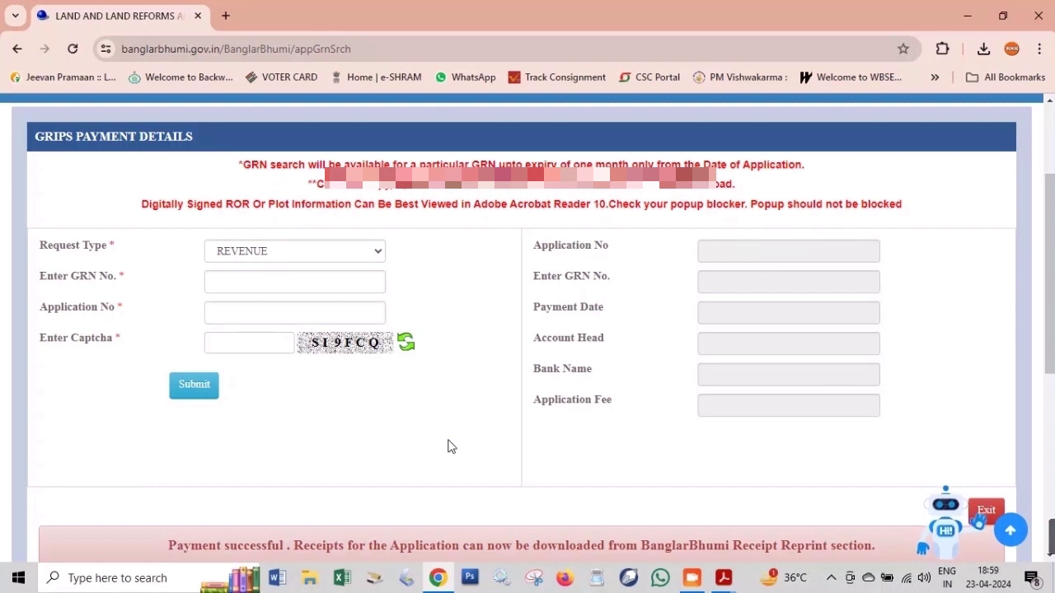
scroll(482, 437, "down", 3)
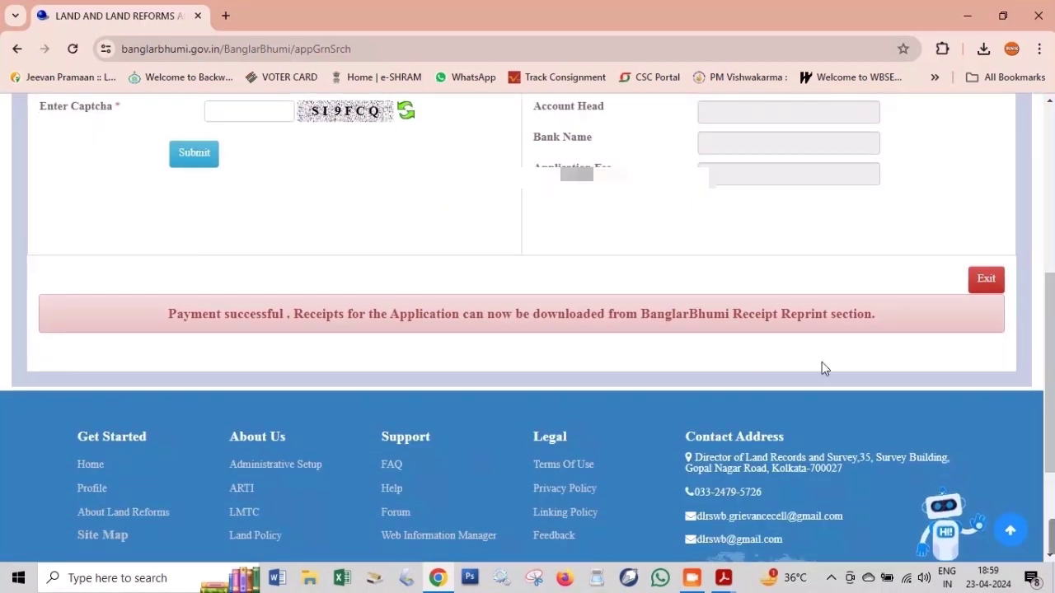
left_click(986, 281)
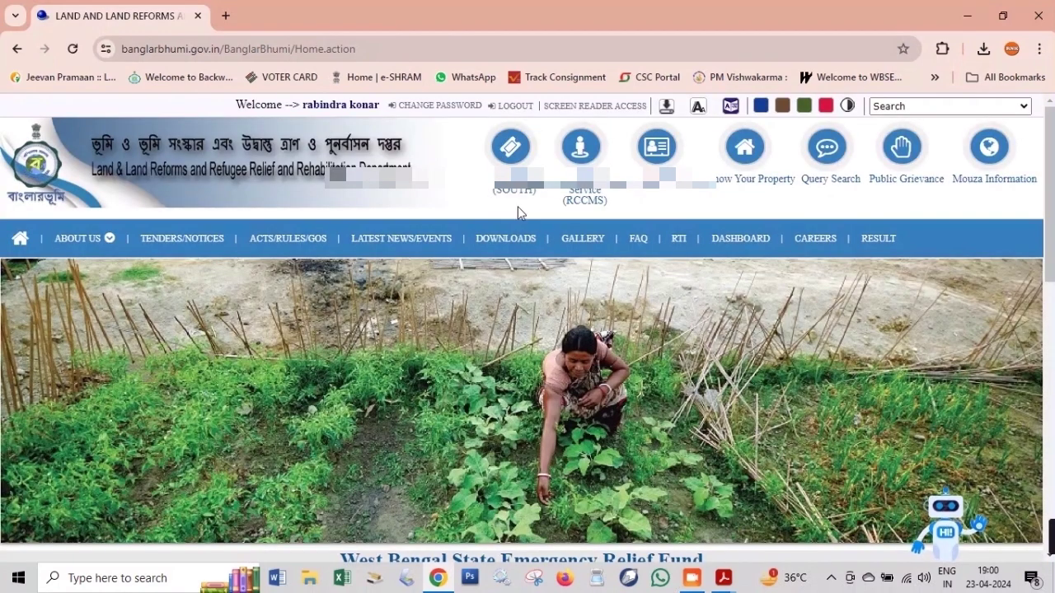
Go to the Application/Receipt Reprint page and choose Revenue Receipt as the request type.
left_click(661, 158)
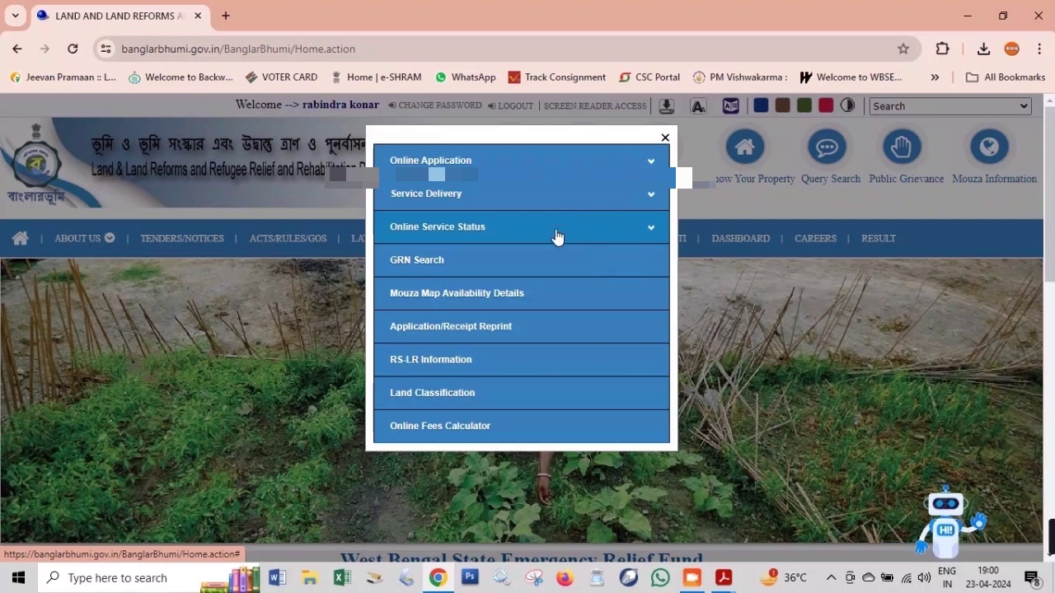
left_click(495, 329)
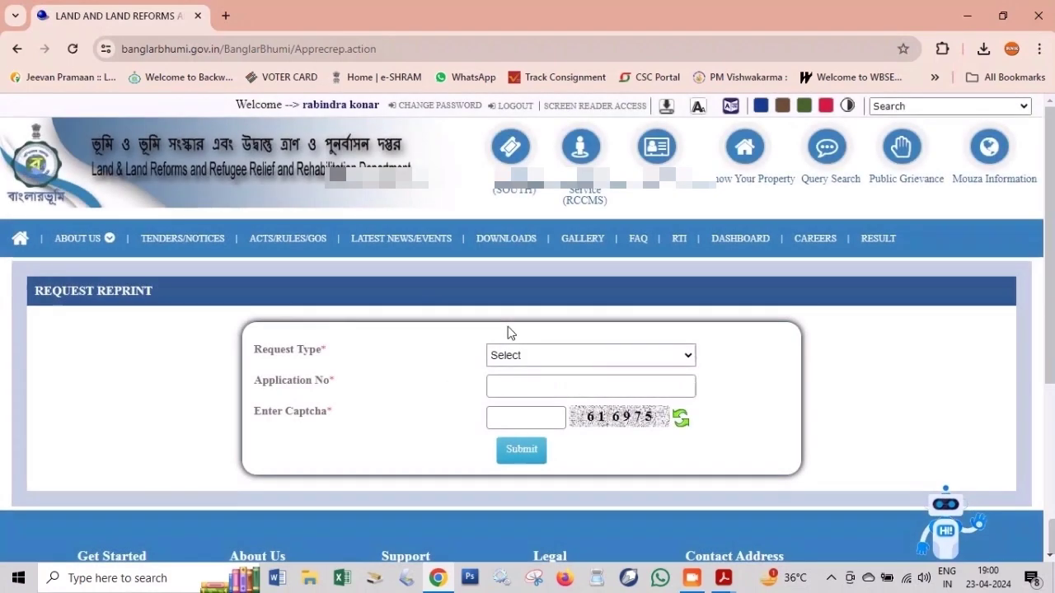
left_click(520, 356)
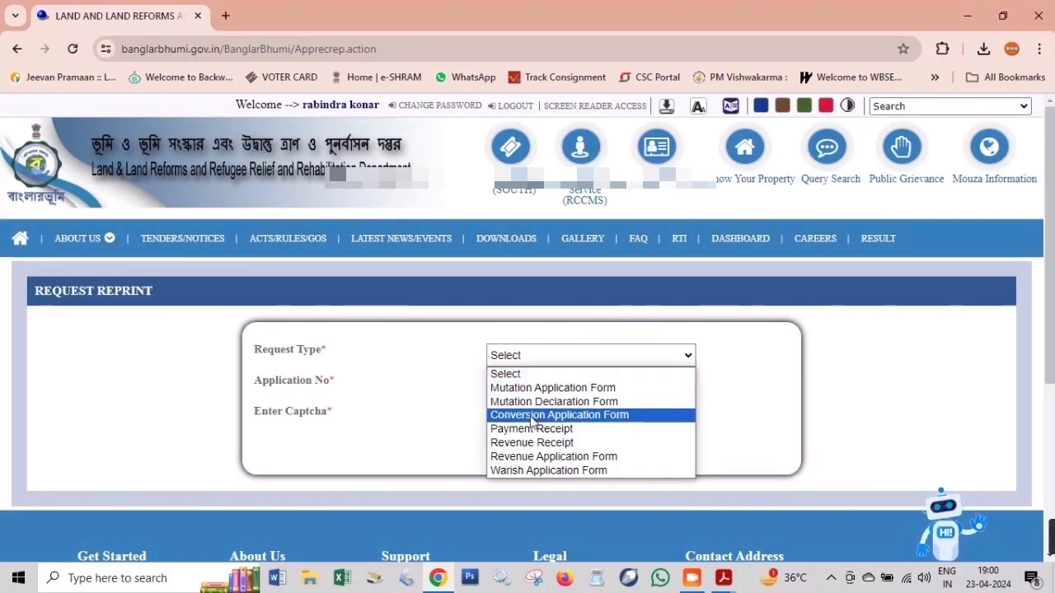
left_click(583, 445)
Enter the paid application's number, checking it against the challan PDF first.
left_click(559, 383)
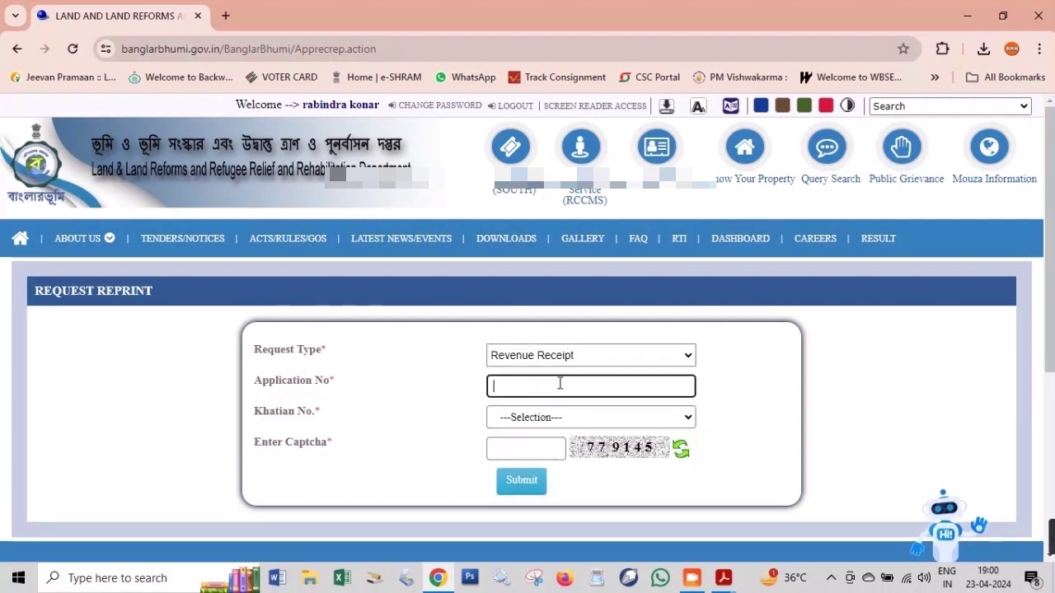
key("alt+Tab")
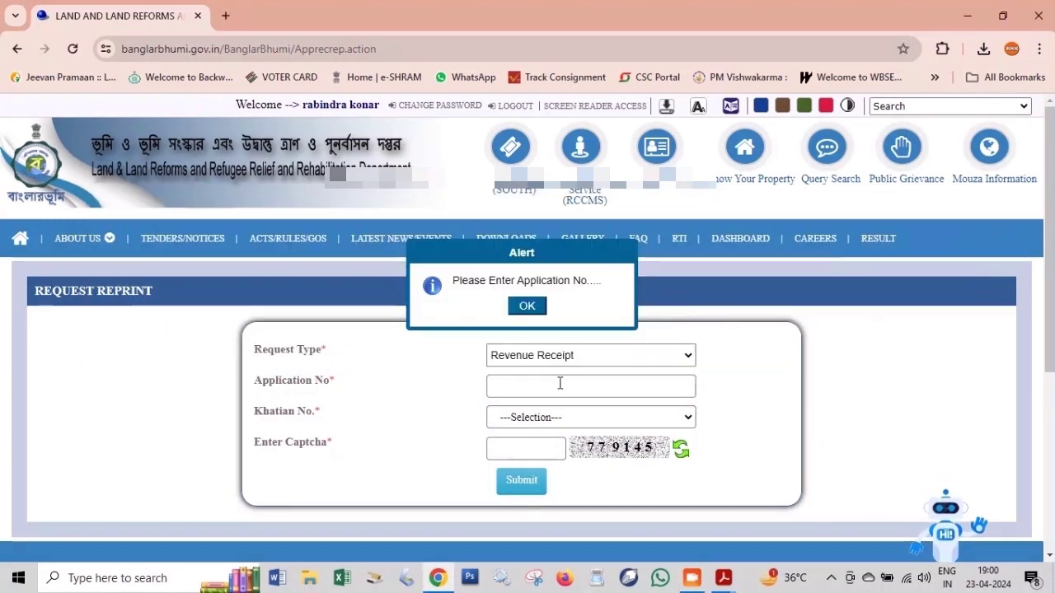
key("alt+Tab")
key("alt+Tab")
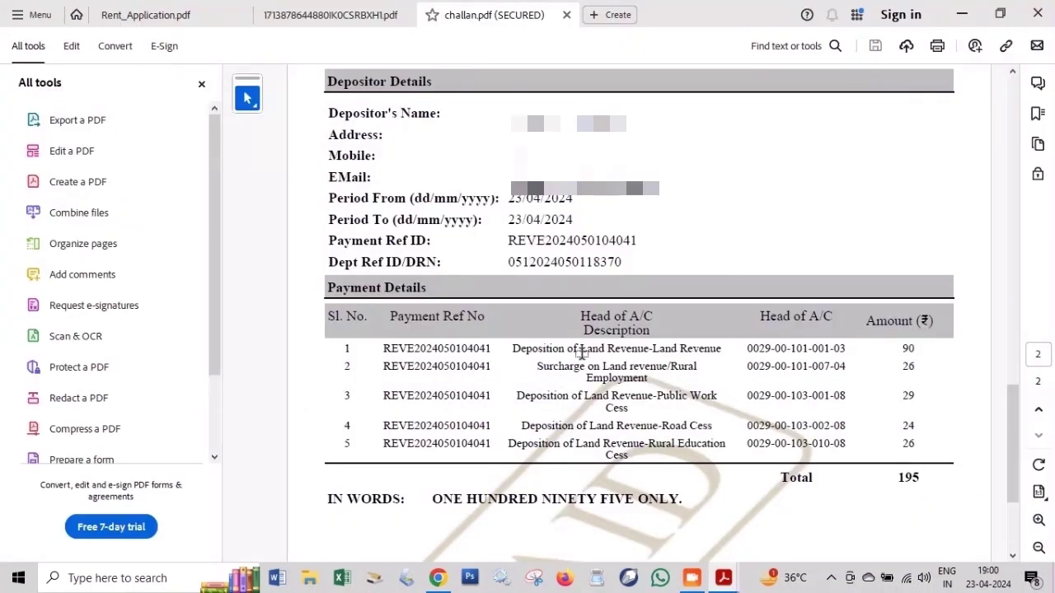
key("alt+Tab")
left_click(530, 306)
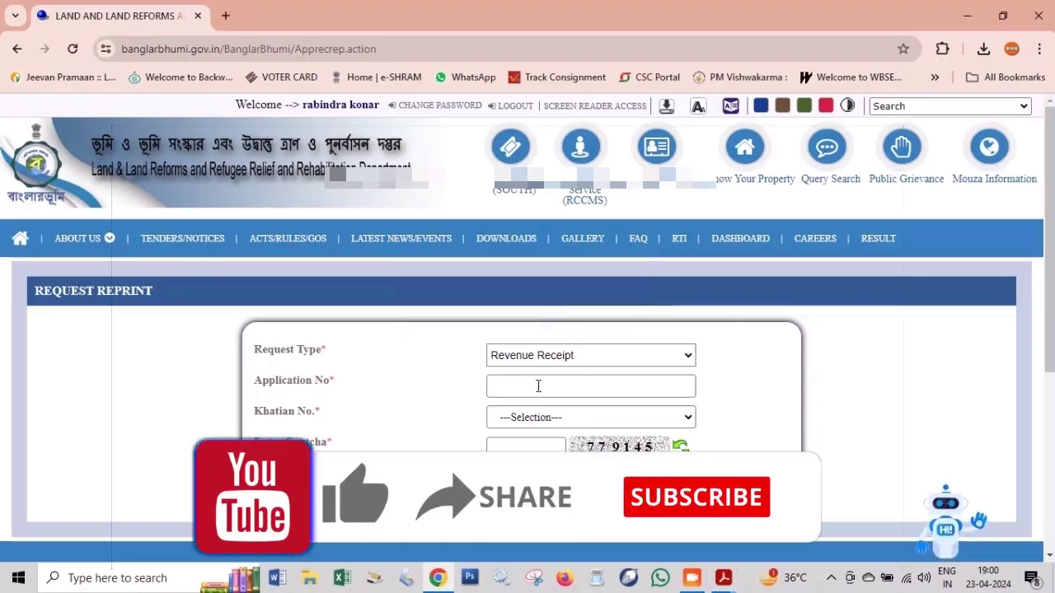
left_click(538, 386)
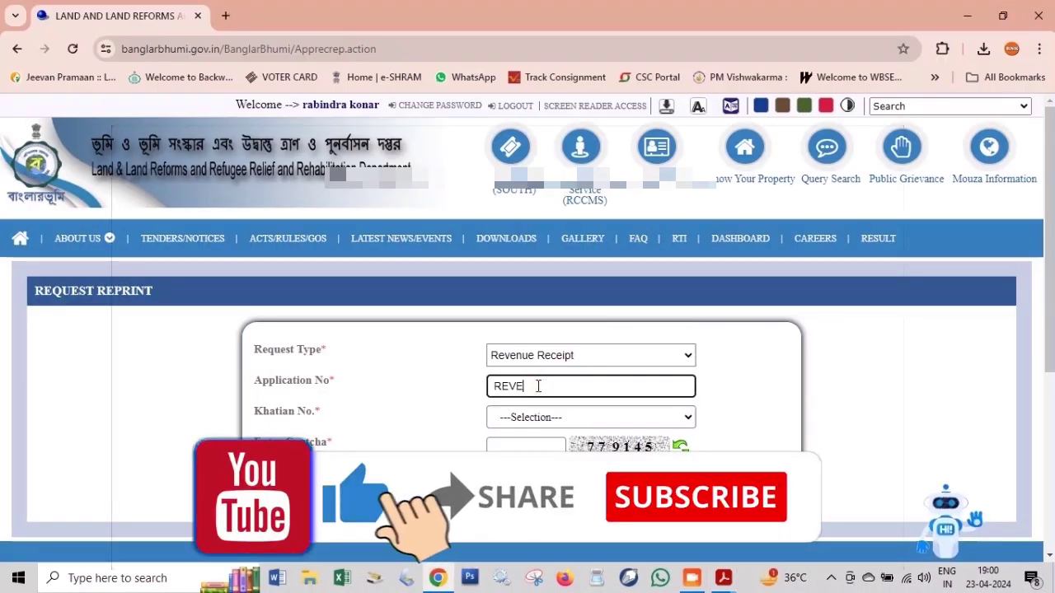
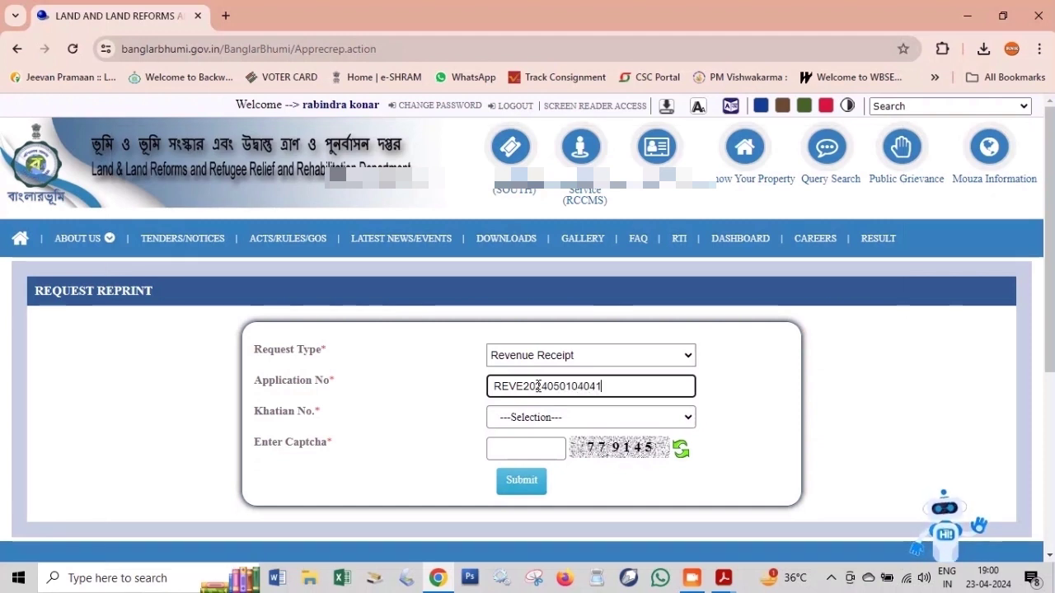
Pick the Khatian No., fill in the captcha and submit the reprint request.
left_click(564, 418)
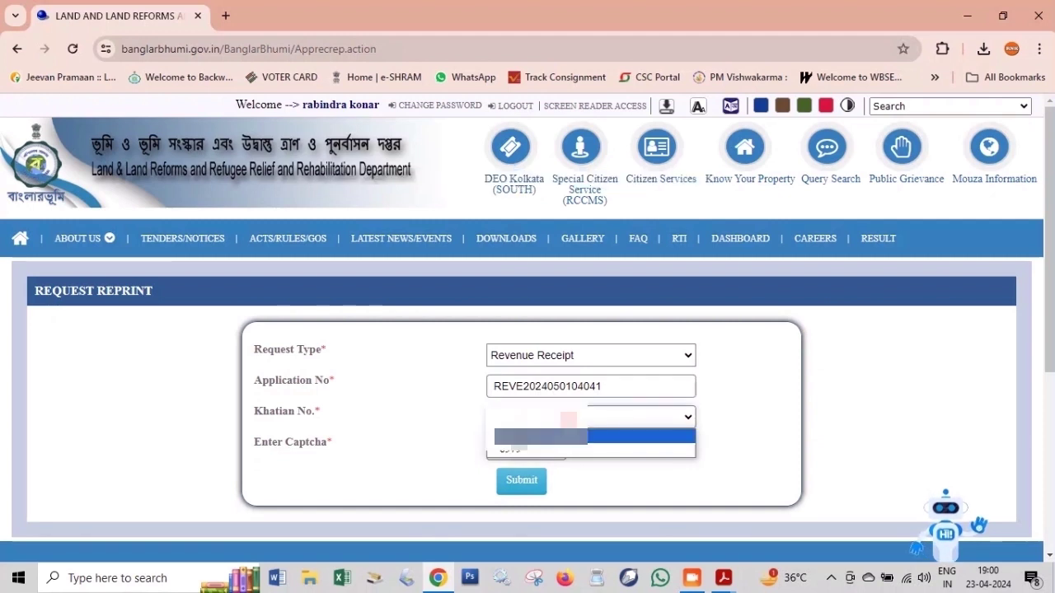
left_click(553, 454)
left_click(552, 452)
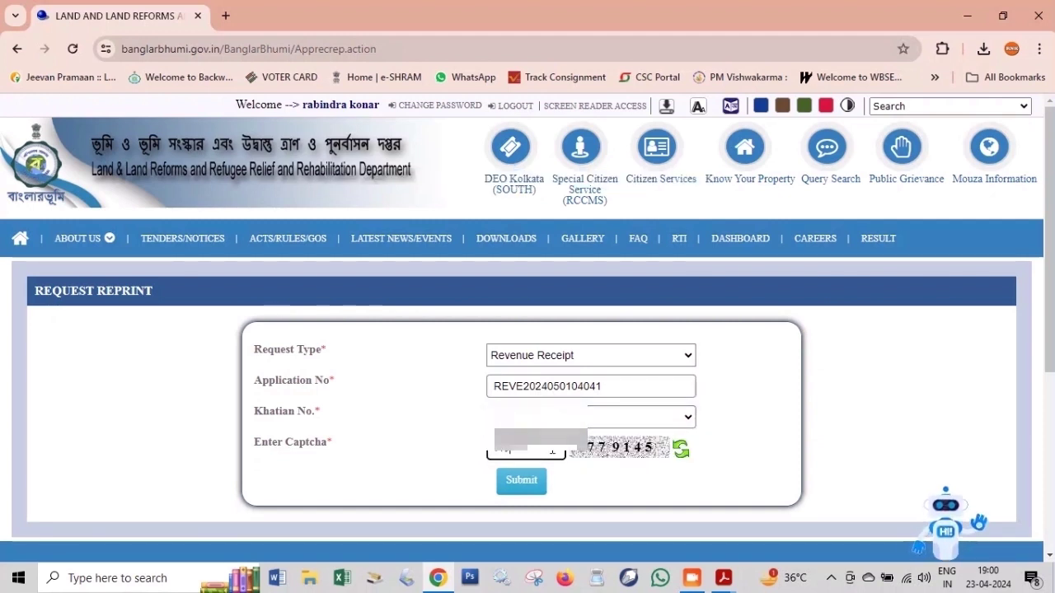
left_click(517, 482)
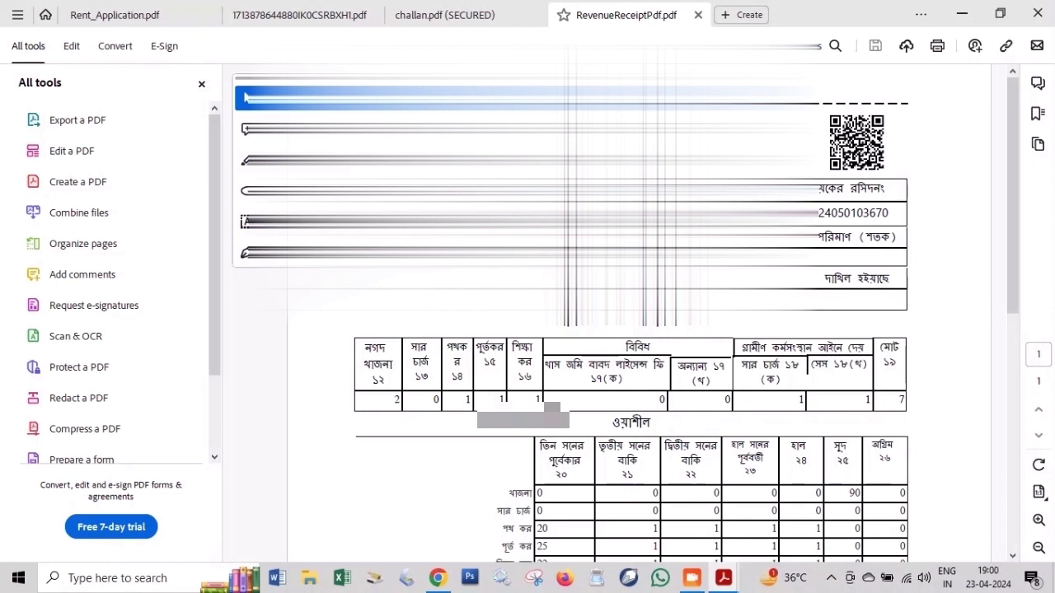
Hide the All tools panel and scroll through RevenueReceiptPdf.pdf to its INR 195 total.
left_click(202, 85)
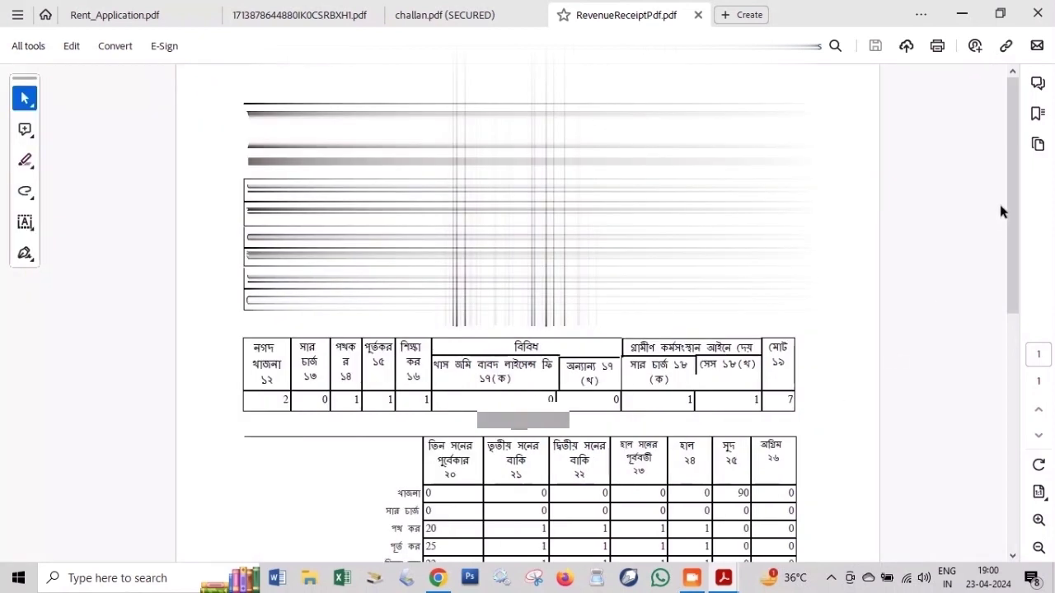
left_click_drag(1012, 206, 1018, 384)
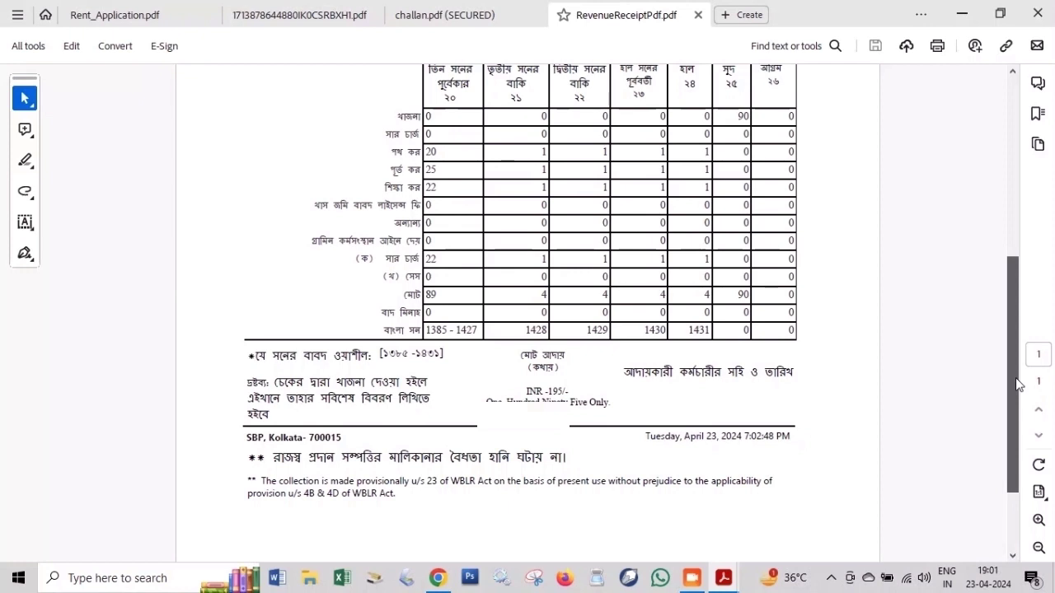
left_click_drag(1018, 384, 1018, 395)
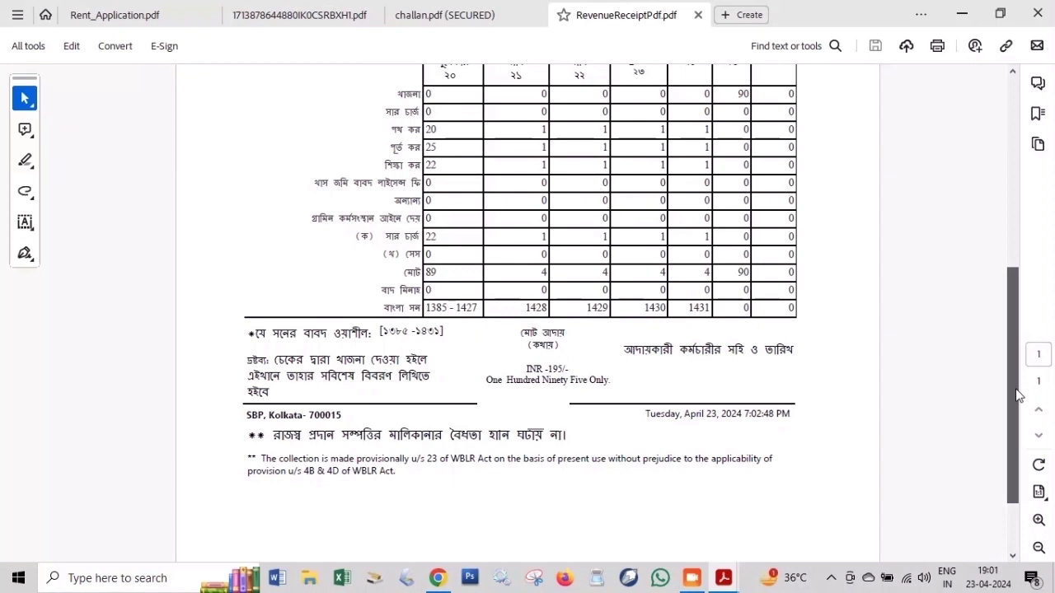
left_click_drag(1019, 396, 1018, 361)
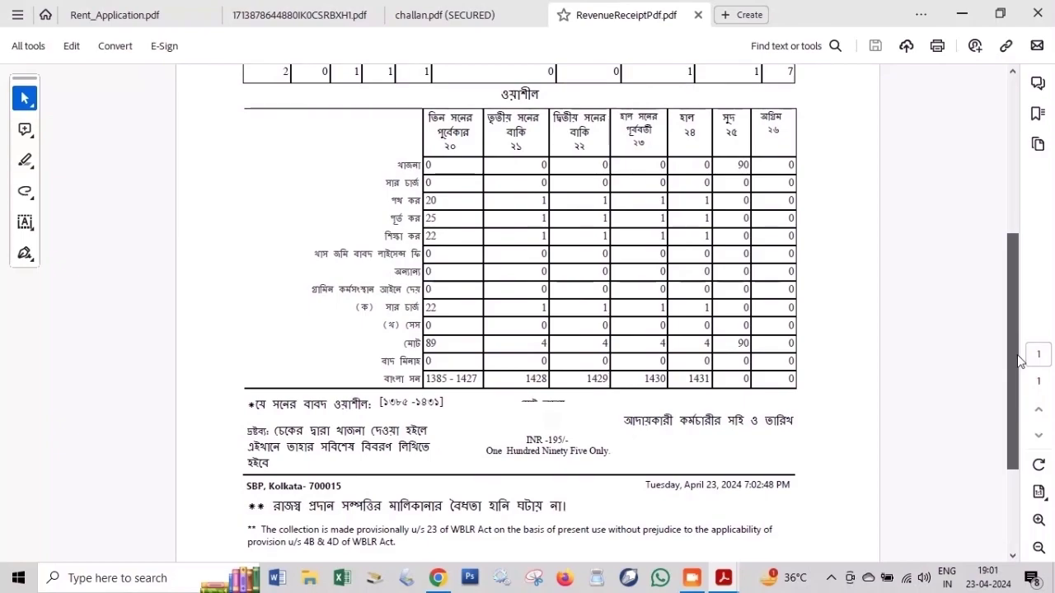